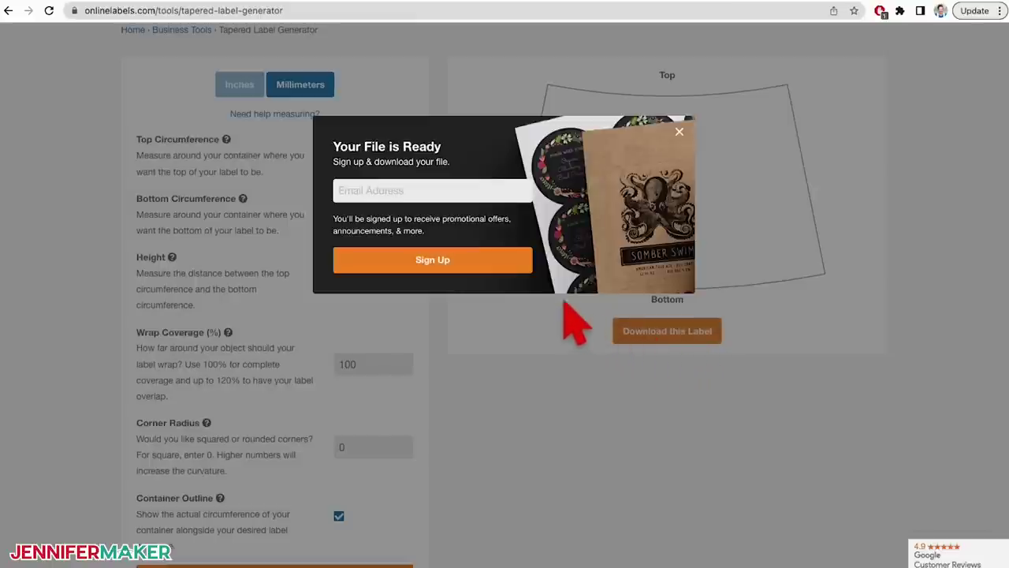
Sign up with the e-mail address to download the tapered label file, and close the sign-up pop-up
left_click(475, 199)
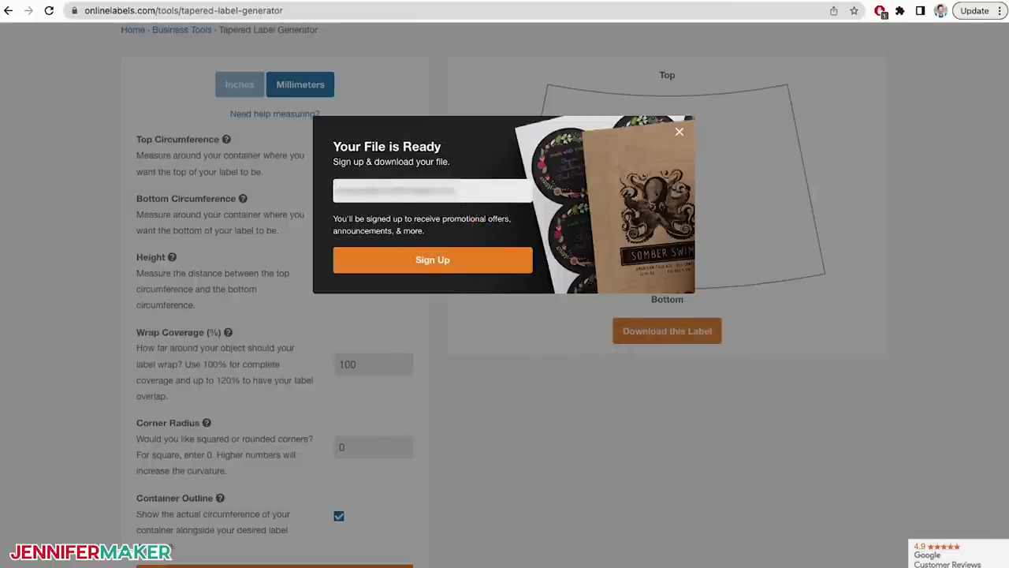
left_click(456, 267)
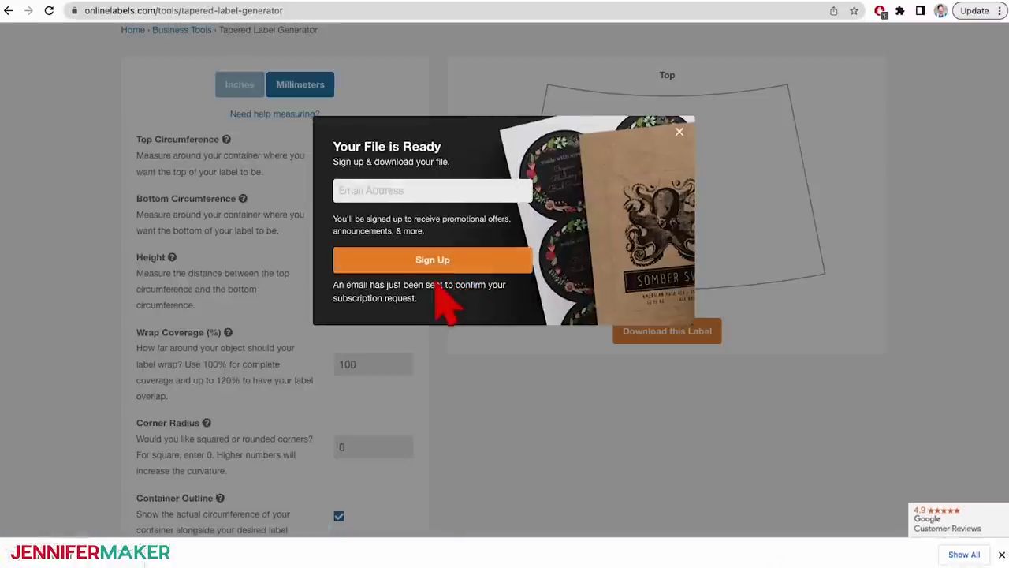
left_click(679, 132)
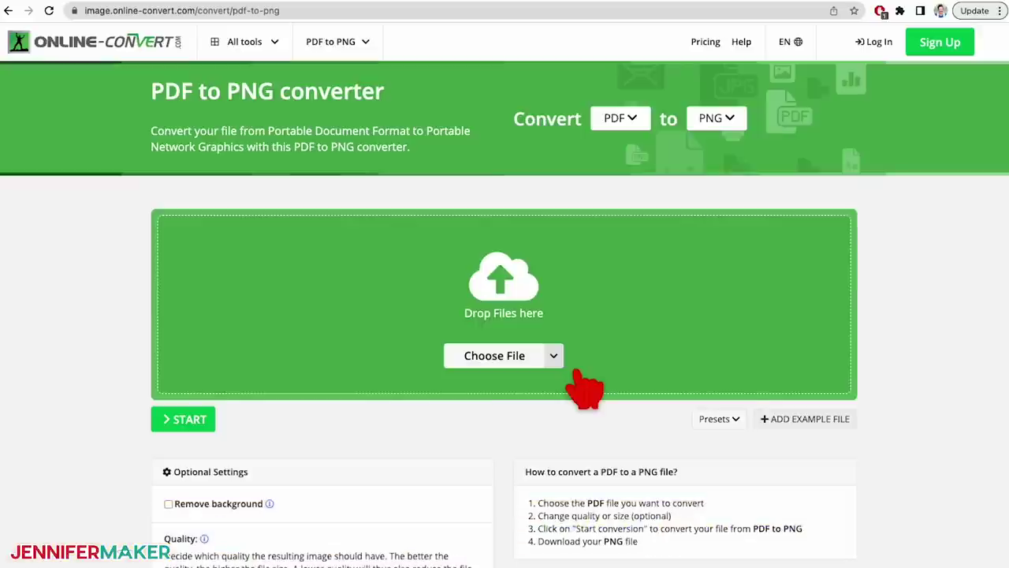
Switch to the Online-Convert PDF to PNG converter and load Tapered.pdf from the Downloads folder on the device
left_click(558, 360)
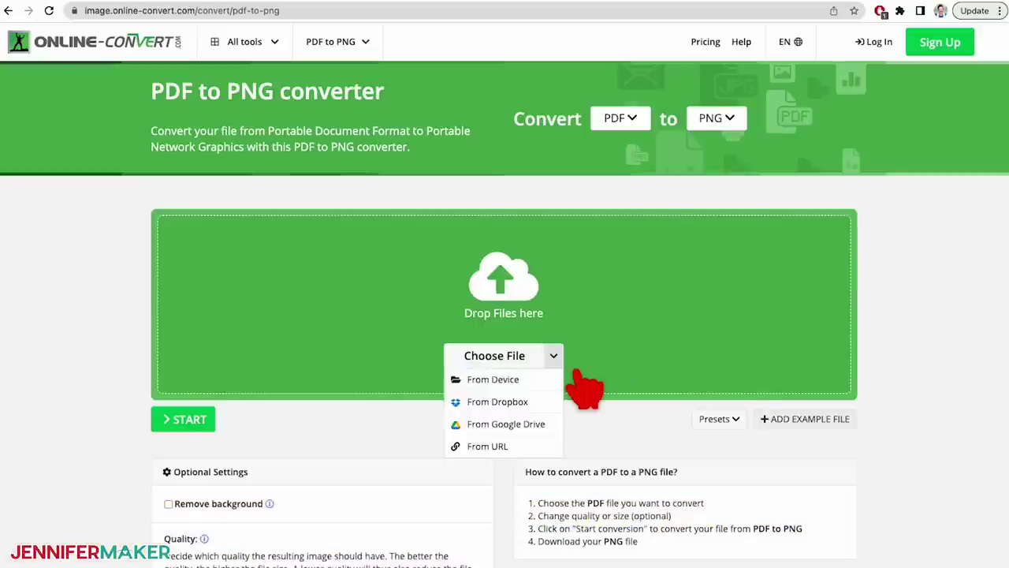
left_click(560, 381)
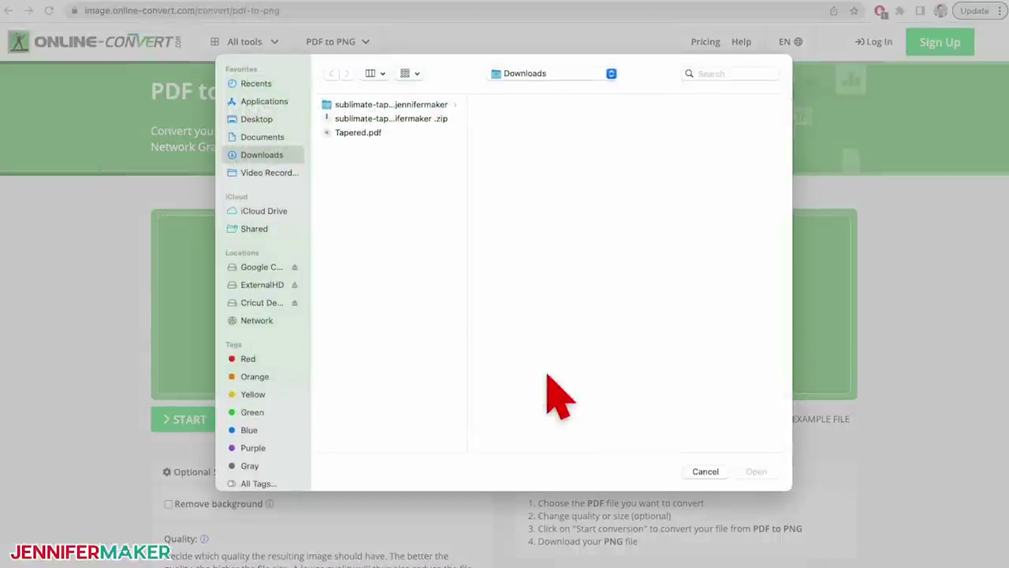
left_click(425, 138)
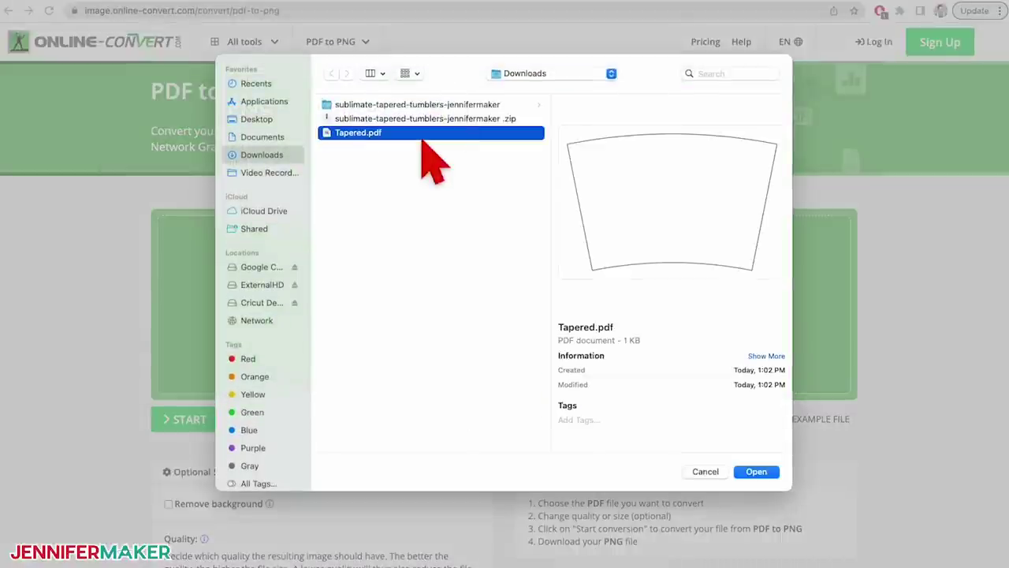
left_click(771, 472)
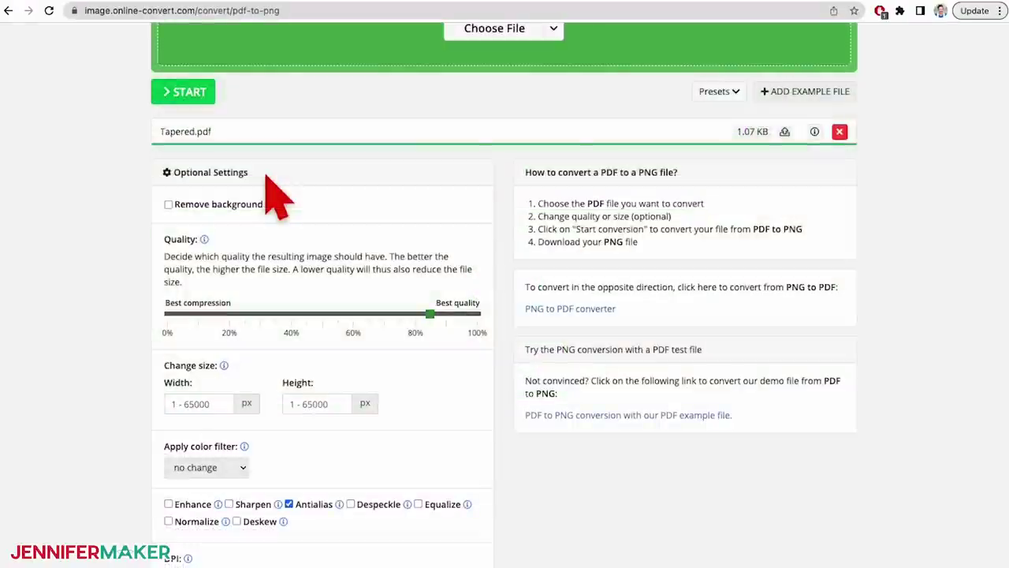
Enable background removal for Tapered.pdf and start the conversion to PNG
left_click(168, 204)
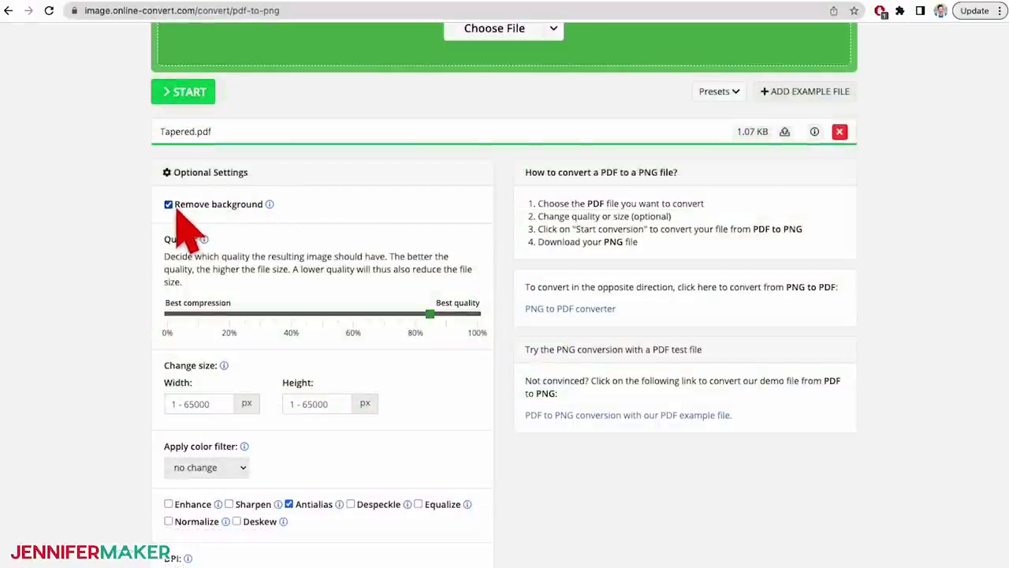
scroll(268, 268, "up", 1)
scroll(347, 355, "down", 3)
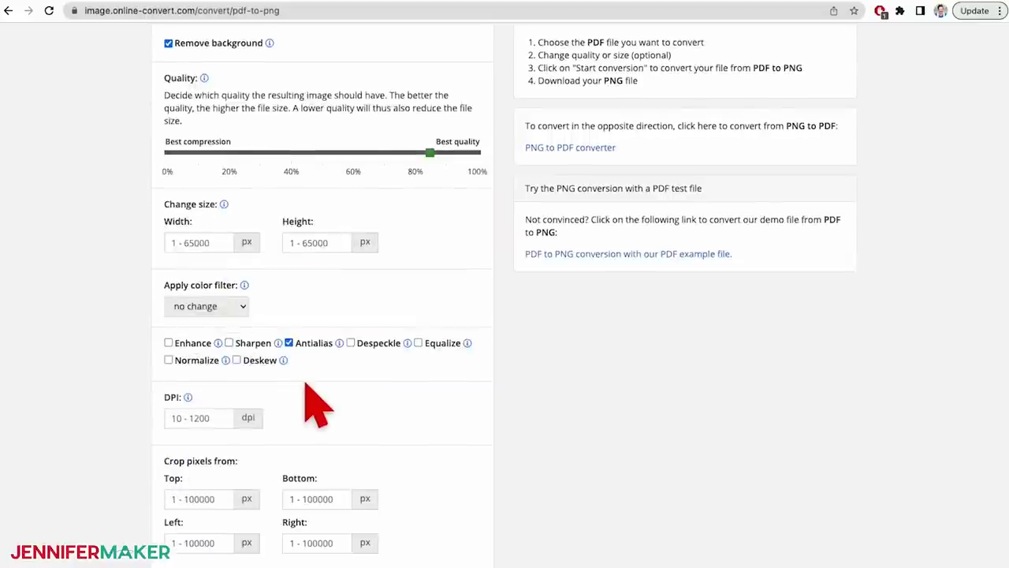
scroll(318, 409, "down", 3)
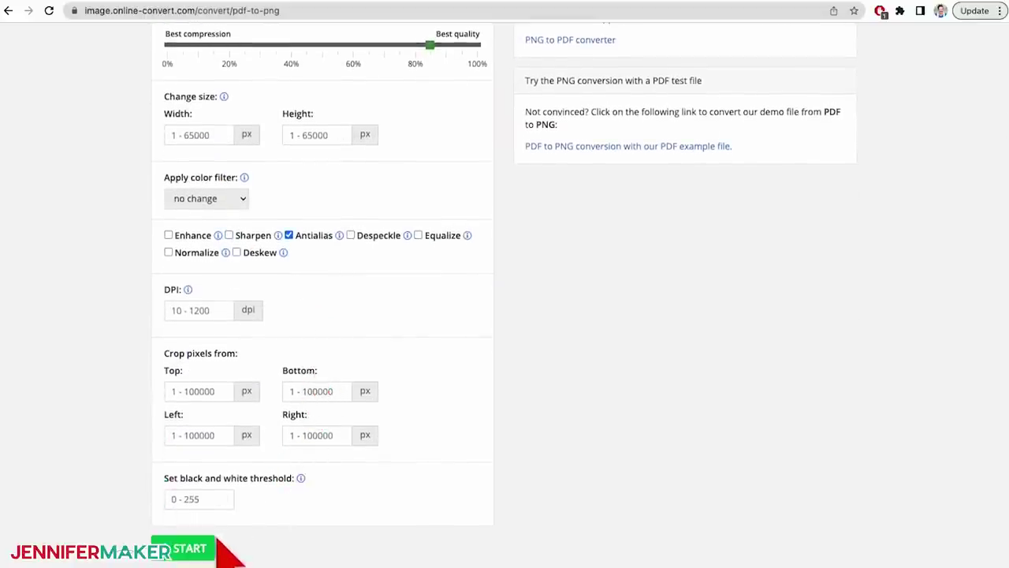
left_click(191, 550)
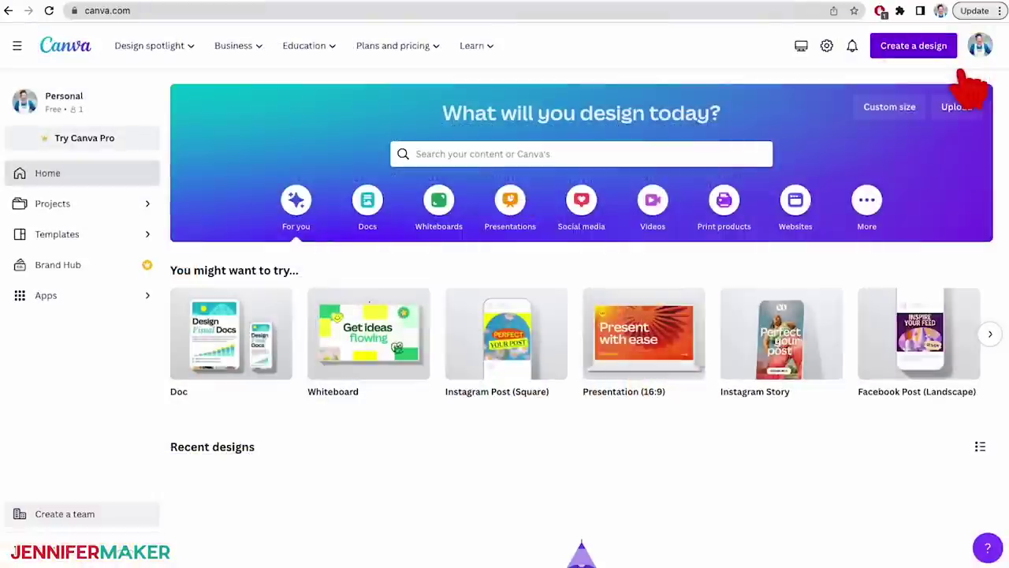
Switch to Canva and create a new custom-size design 14 in wide and 8.5 in high
left_click(938, 48)
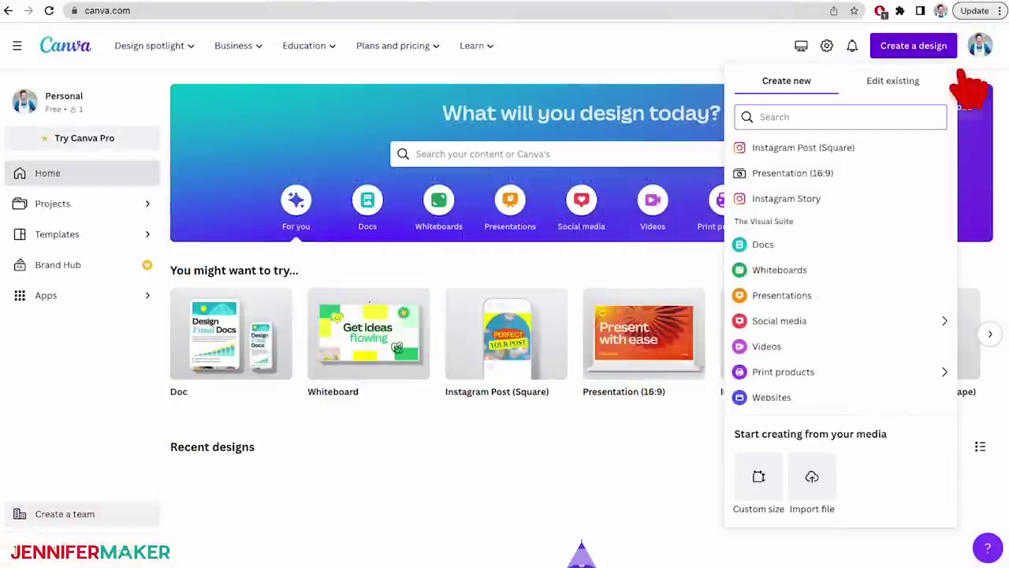
left_click(760, 477)
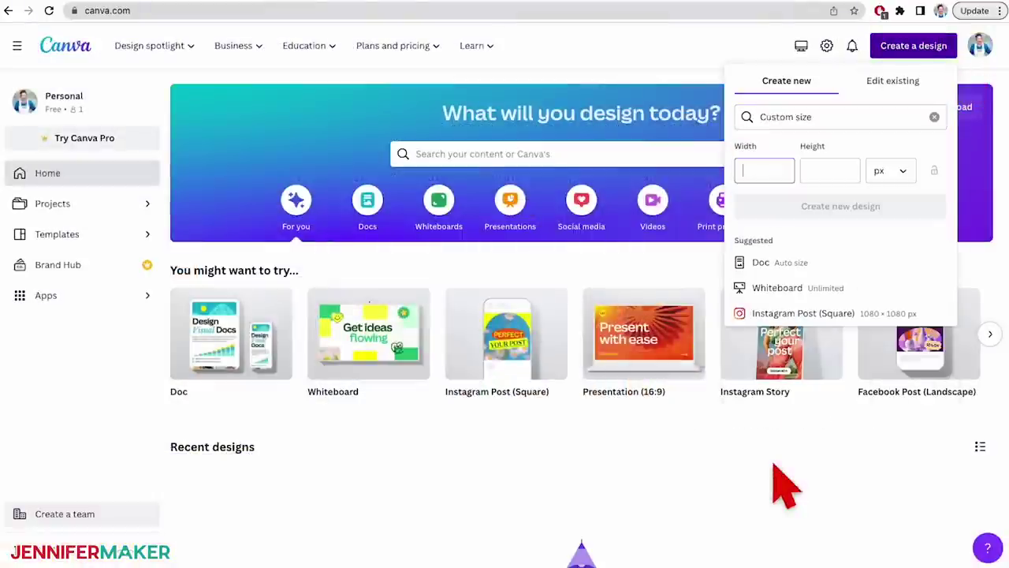
left_click(899, 170)
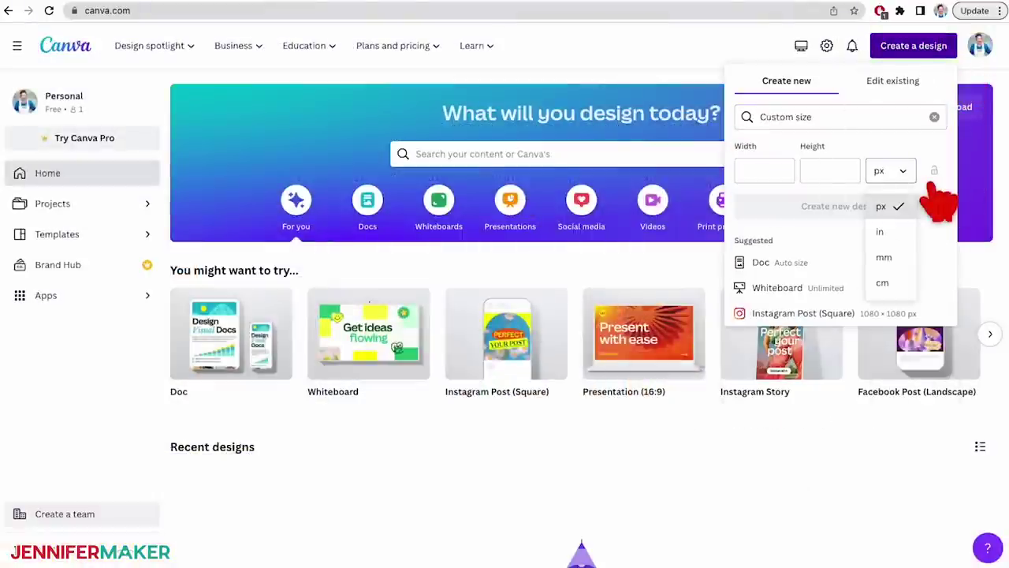
left_click(899, 231)
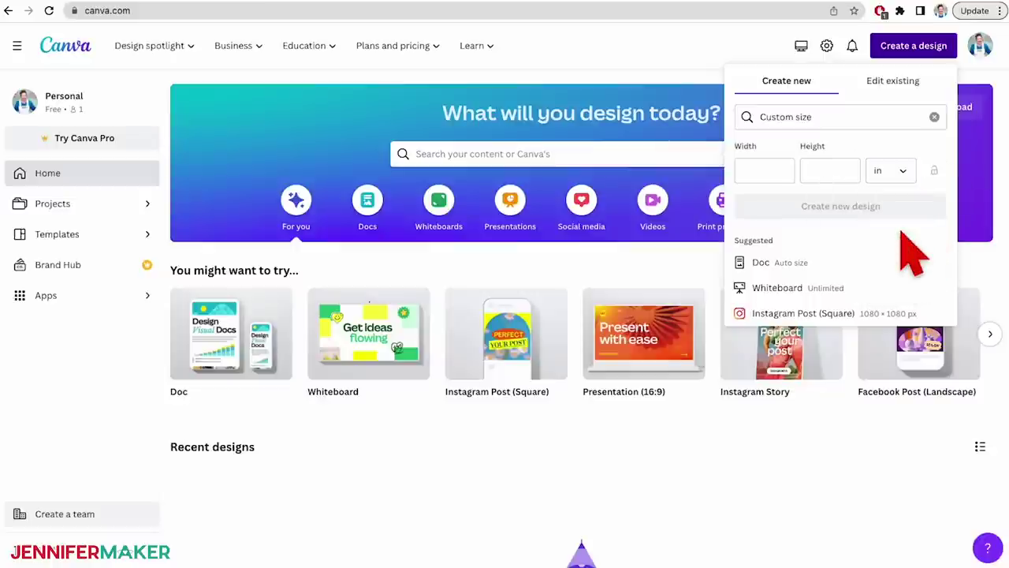
left_click(763, 170)
type("14")
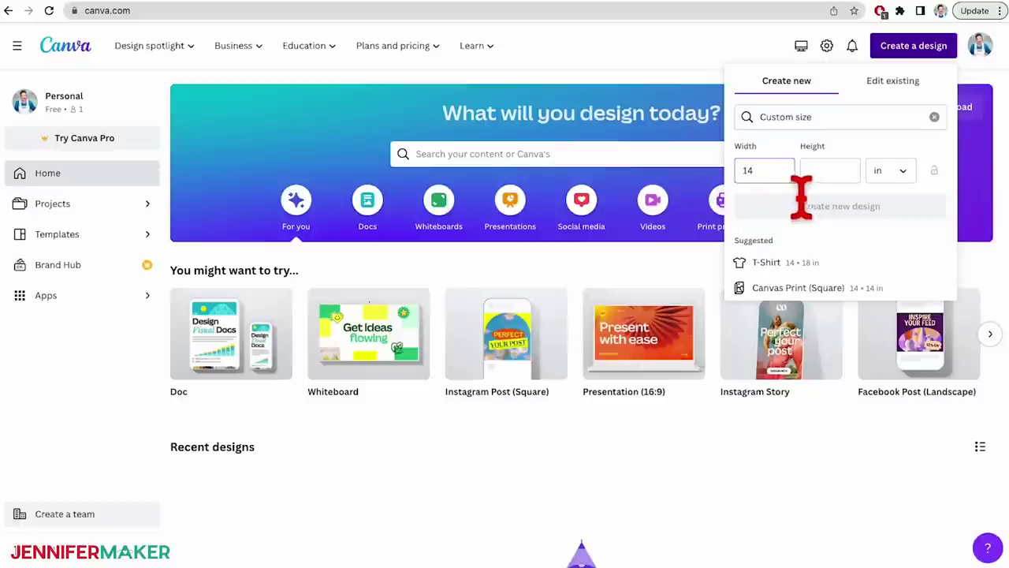
left_click(828, 170)
type("8.5")
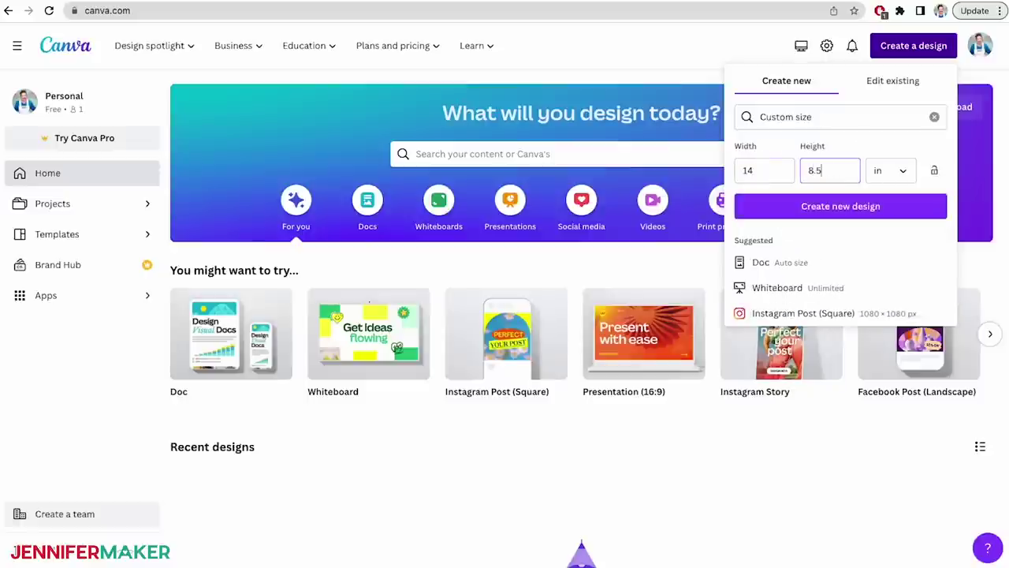
left_click(923, 214)
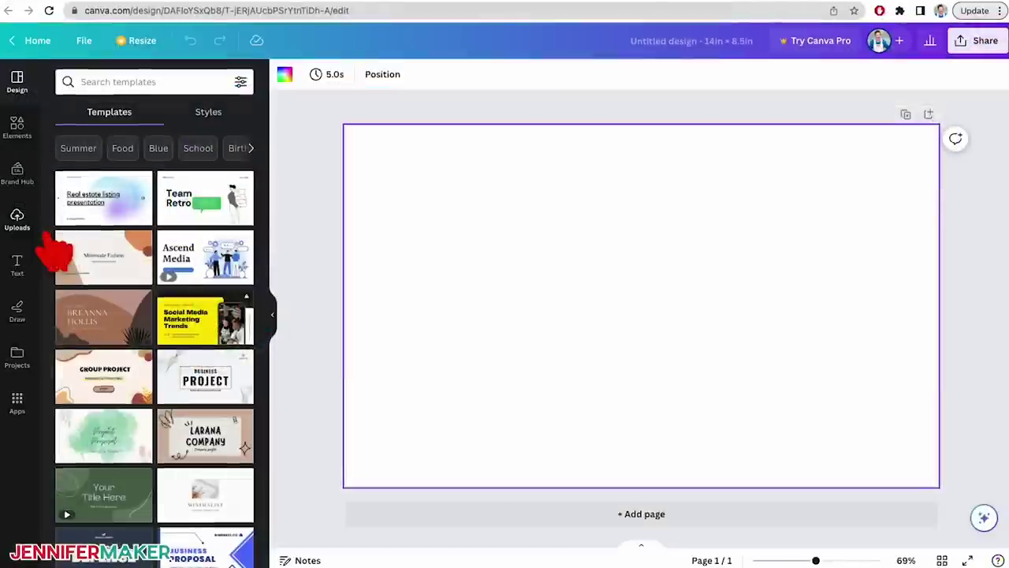
Upload sublimate-tapered-tumblers-beach-jennifermaker-PNG.png from the PNG folder and add it to the page
left_click(32, 224)
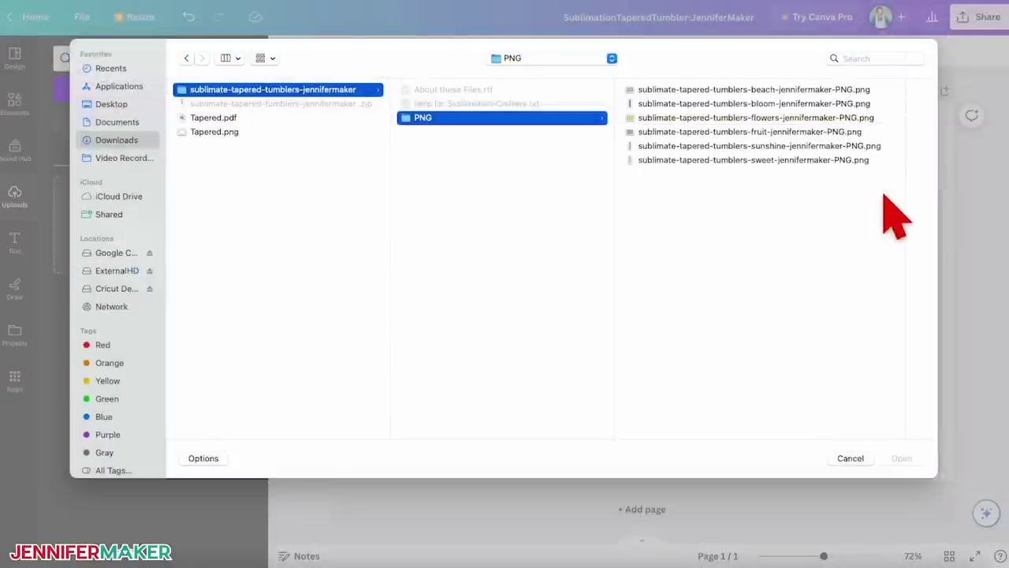
left_click(800, 92)
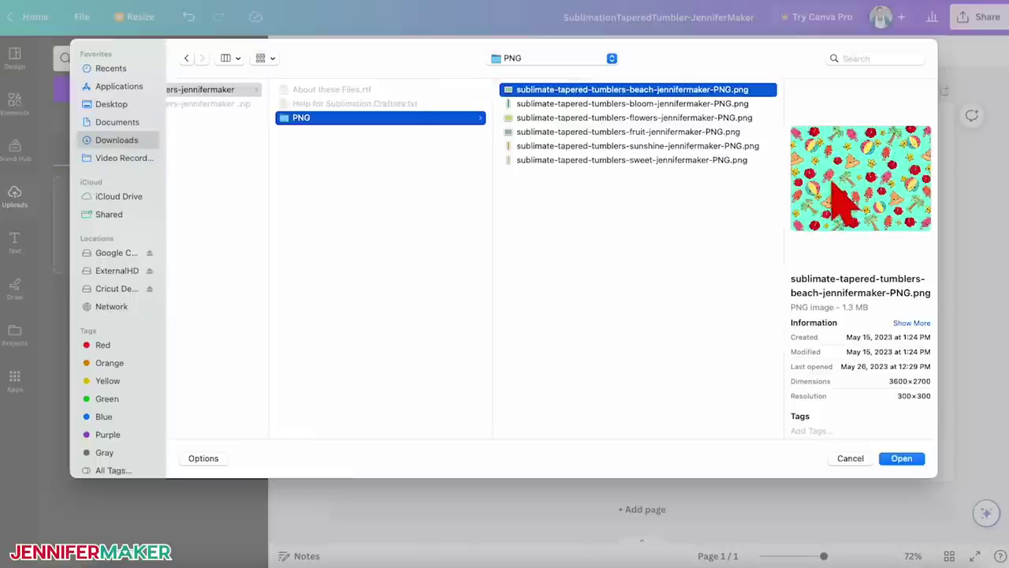
left_click(905, 459)
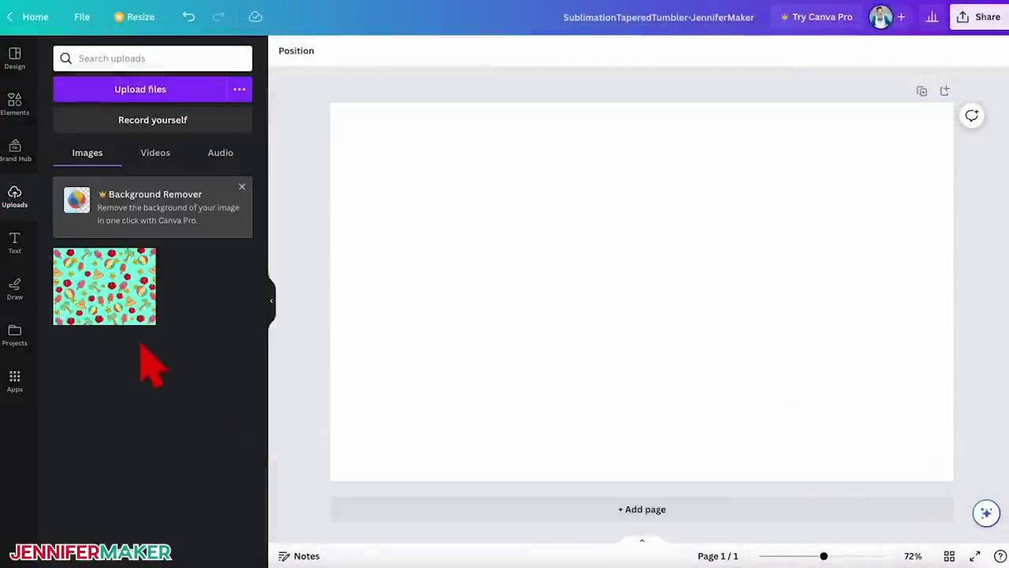
left_click(141, 332)
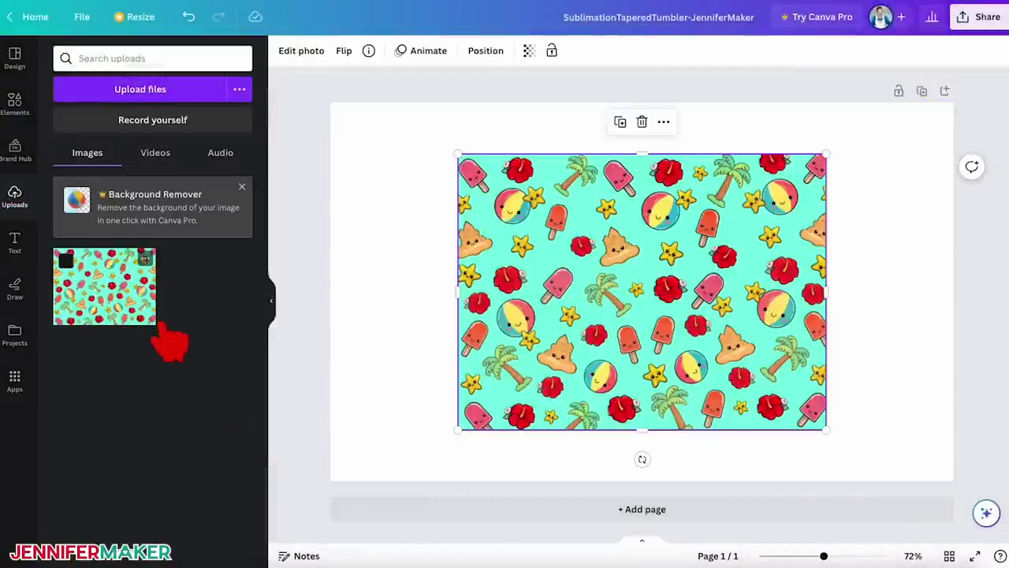
Shrink the beach pattern to about 1.6 × 1.2 in and move it into the page's lower-right corner
left_click_drag(460, 156, 756, 377)
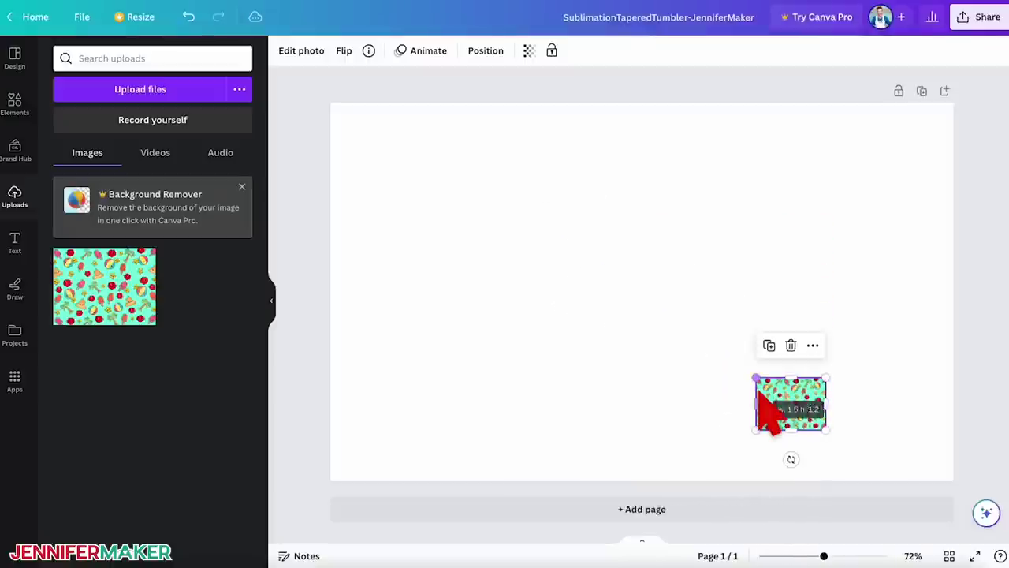
left_click_drag(786, 407, 914, 451)
left_click(866, 438)
Upload Tapered.png from the Downloads folder and add the tapered template to the page
left_click(186, 90)
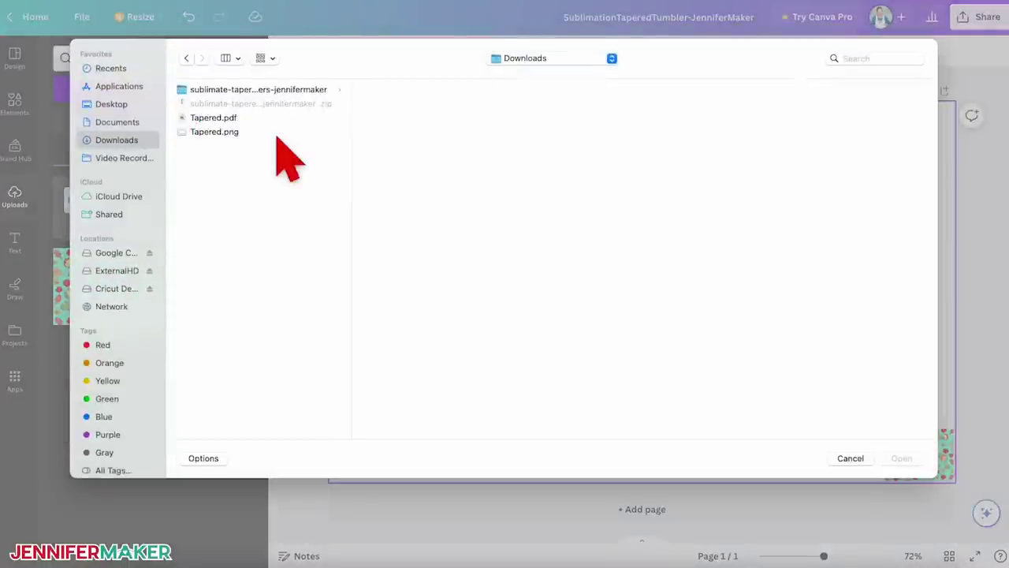
left_click(277, 133)
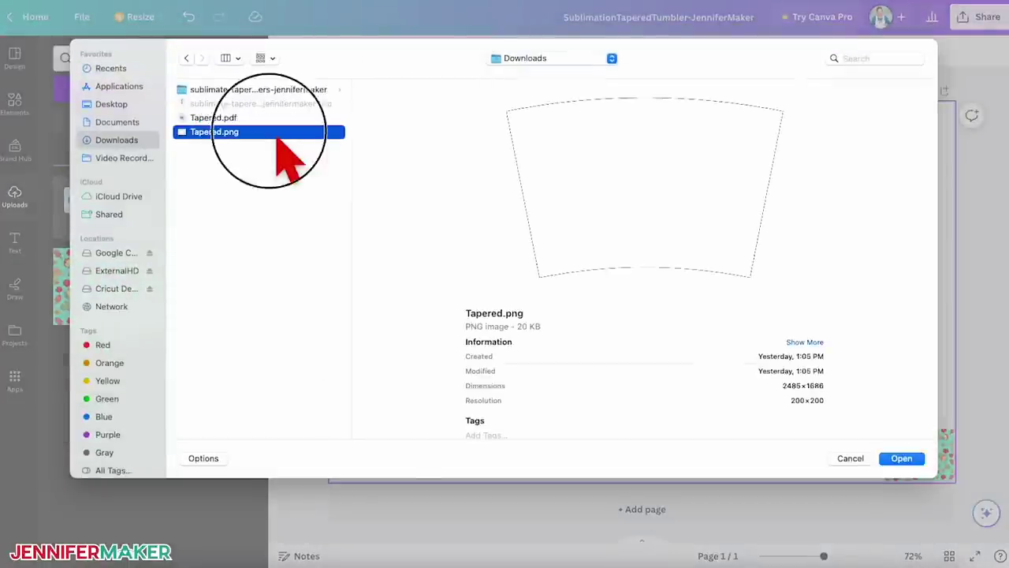
left_click(277, 133)
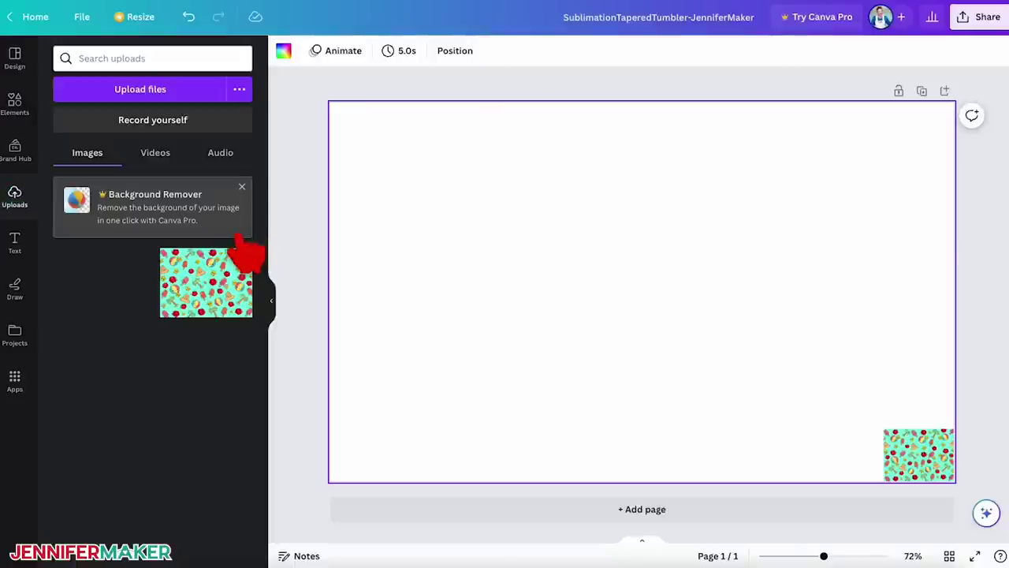
left_click(158, 307)
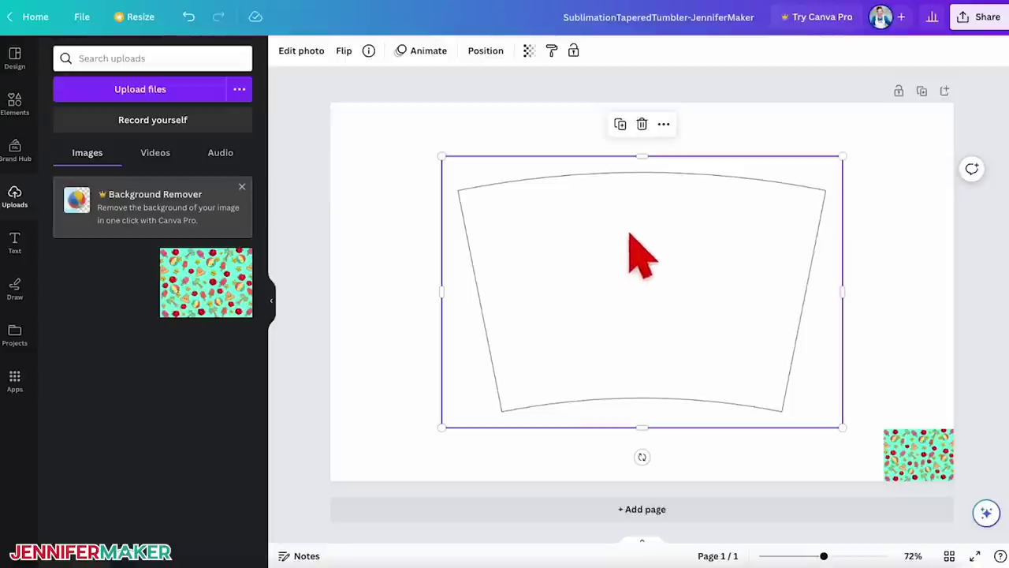
Crop the empty margins on all four sides of the tapered template close to its outline
left_click_drag(442, 292, 457, 293)
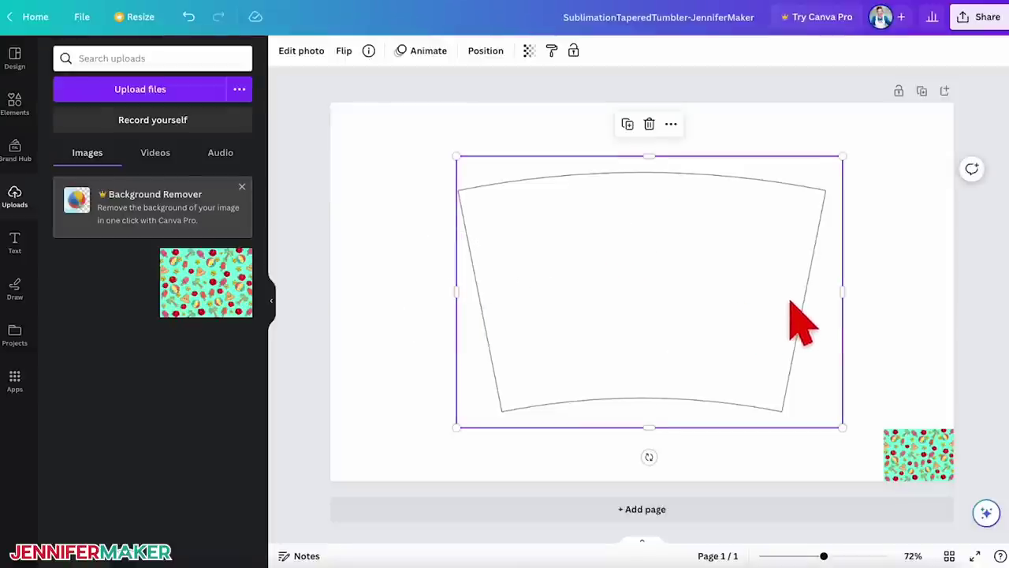
left_click_drag(842, 292, 828, 292)
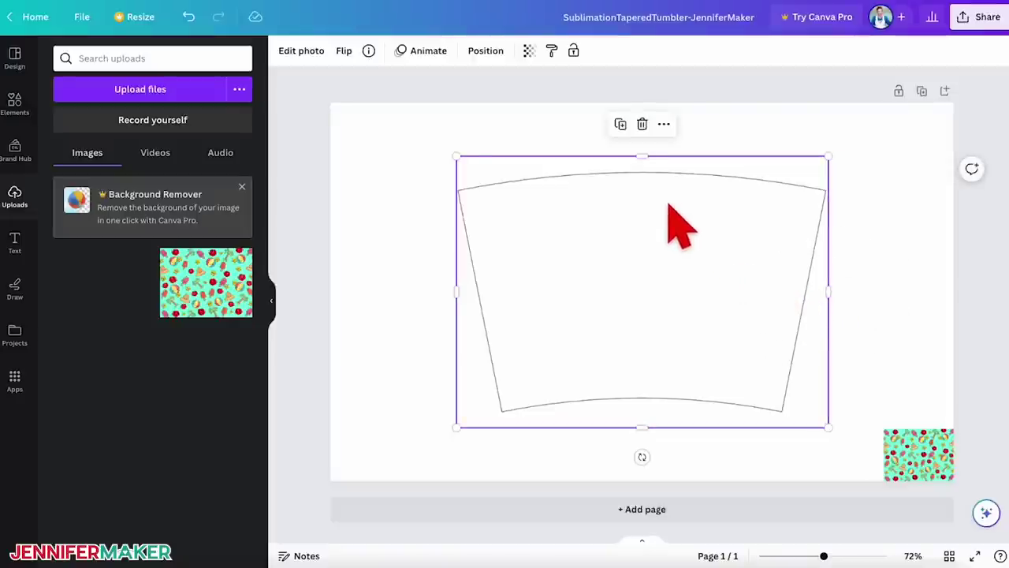
left_click_drag(645, 158, 652, 172)
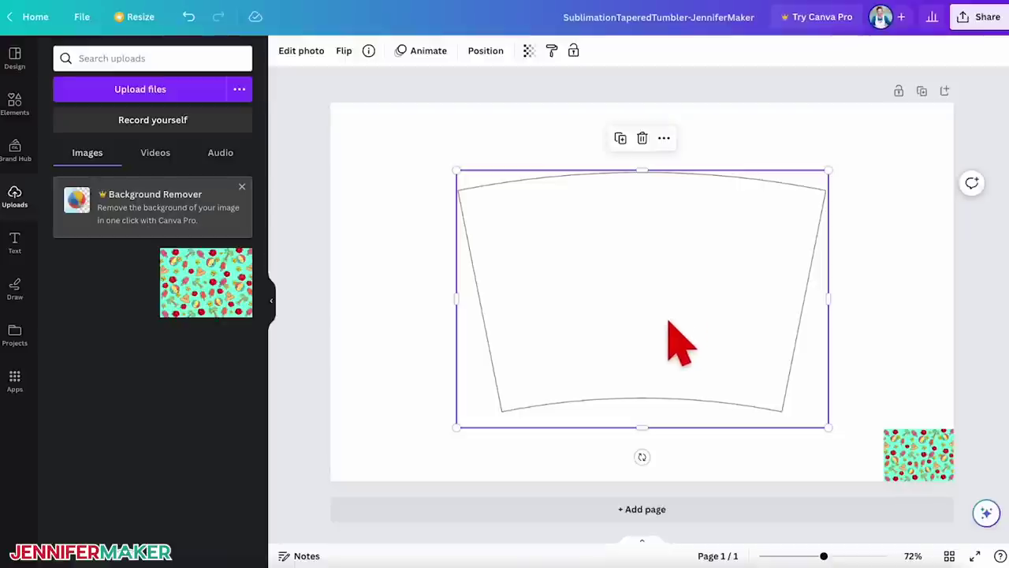
left_click_drag(661, 446, 661, 431)
left_click(601, 445)
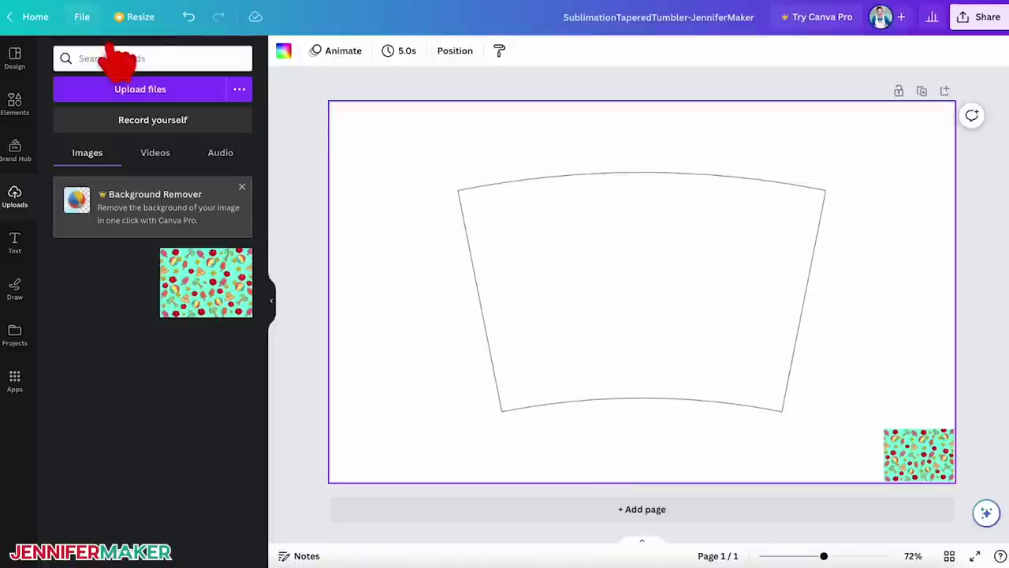
Show the rulers and guides, and move the tapered template into the page's upper-left corner
left_click(84, 17)
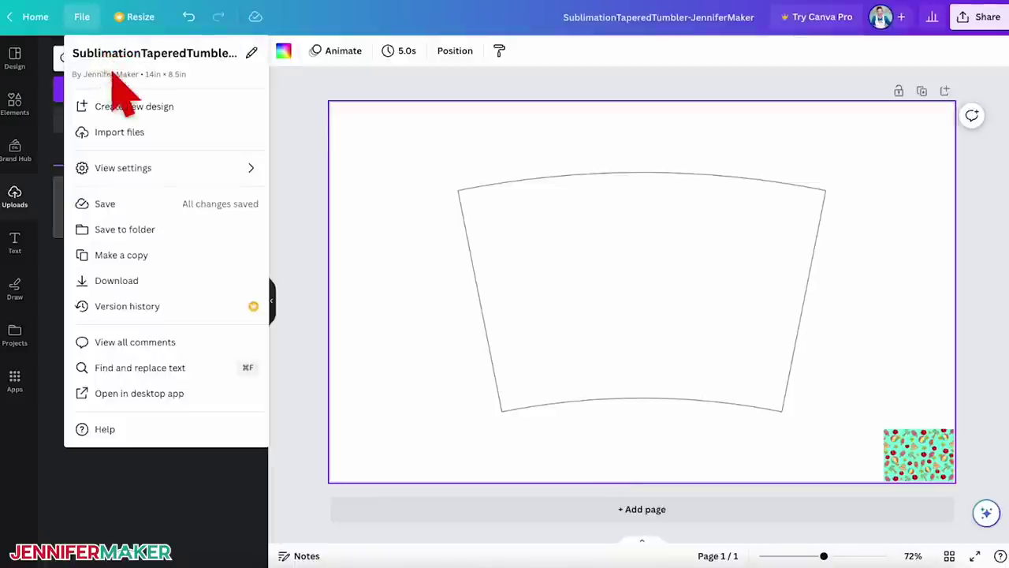
mouse_move(213, 181)
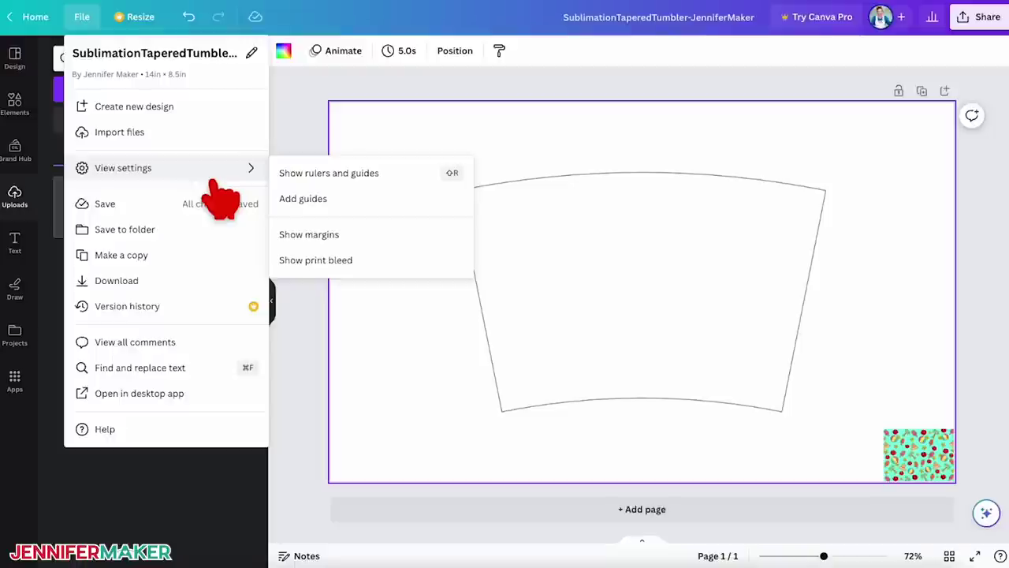
left_click(441, 184)
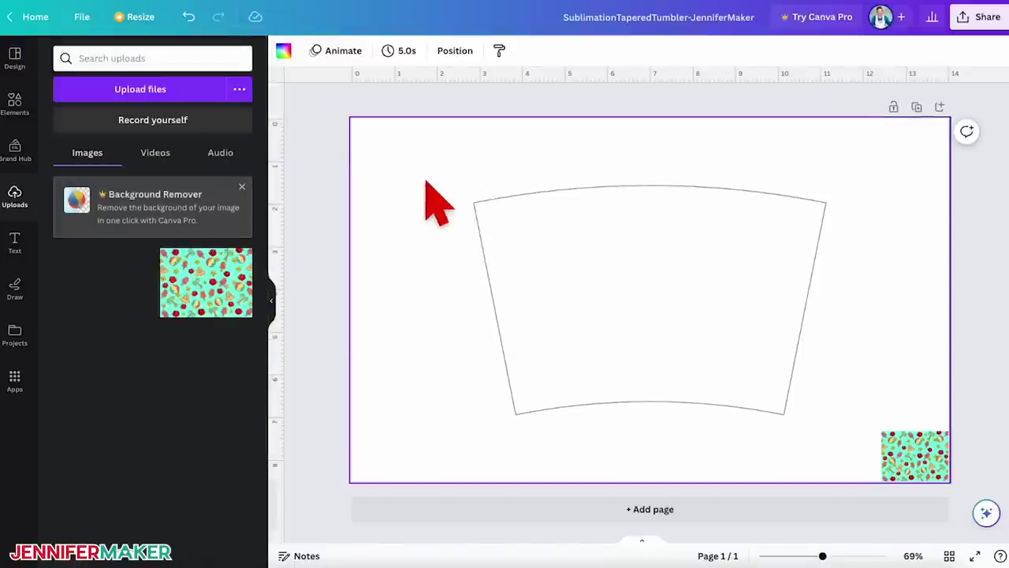
left_click_drag(642, 275, 513, 214)
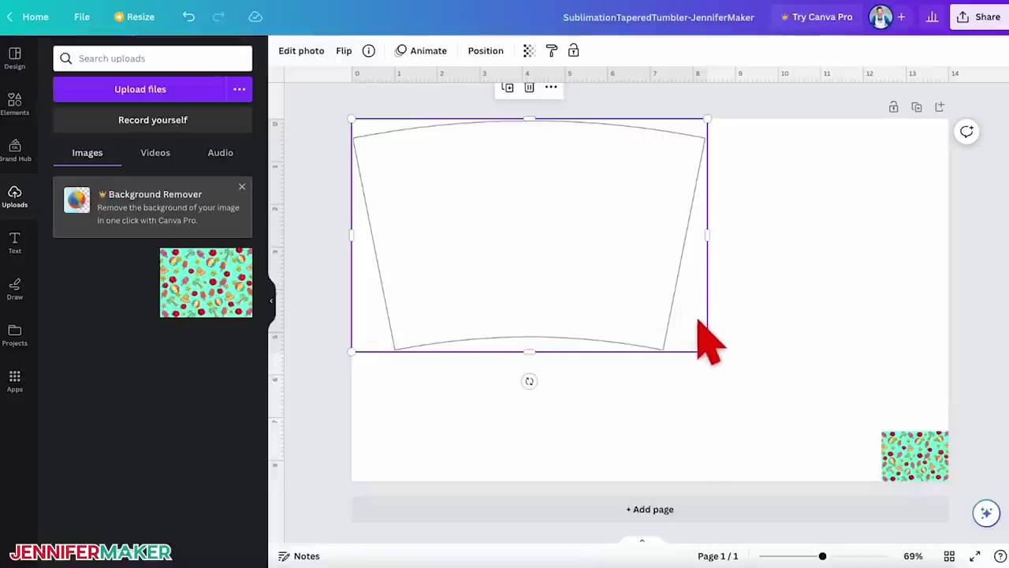
Enlarge the tapered template to about 11.5 in wide, and scale the beach pattern to full page height against the page's left edge
left_click_drag(707, 351, 465, 119)
left_click_drag(479, 315, 459, 318)
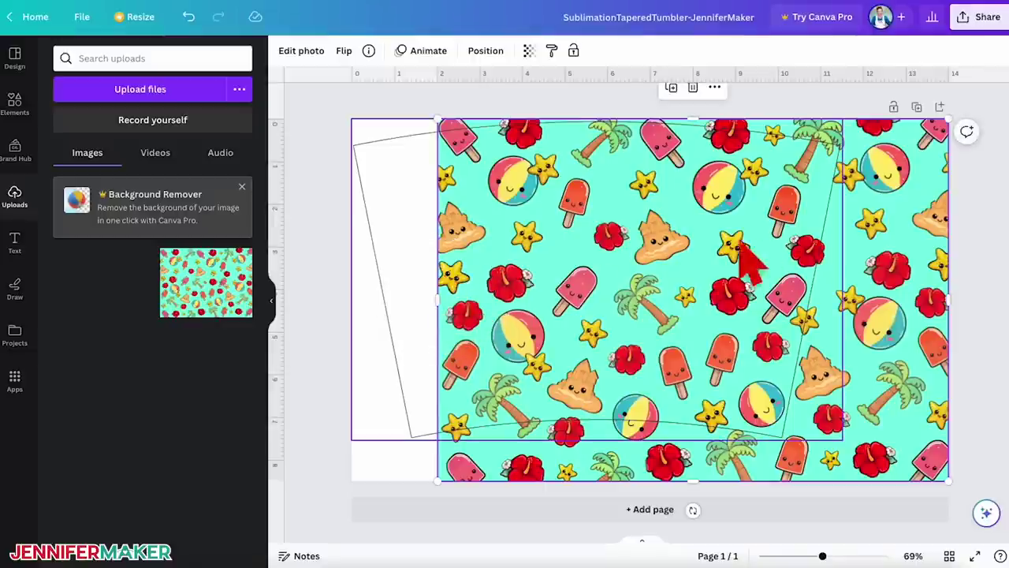
left_click(899, 219)
left_click_drag(899, 219, 813, 222)
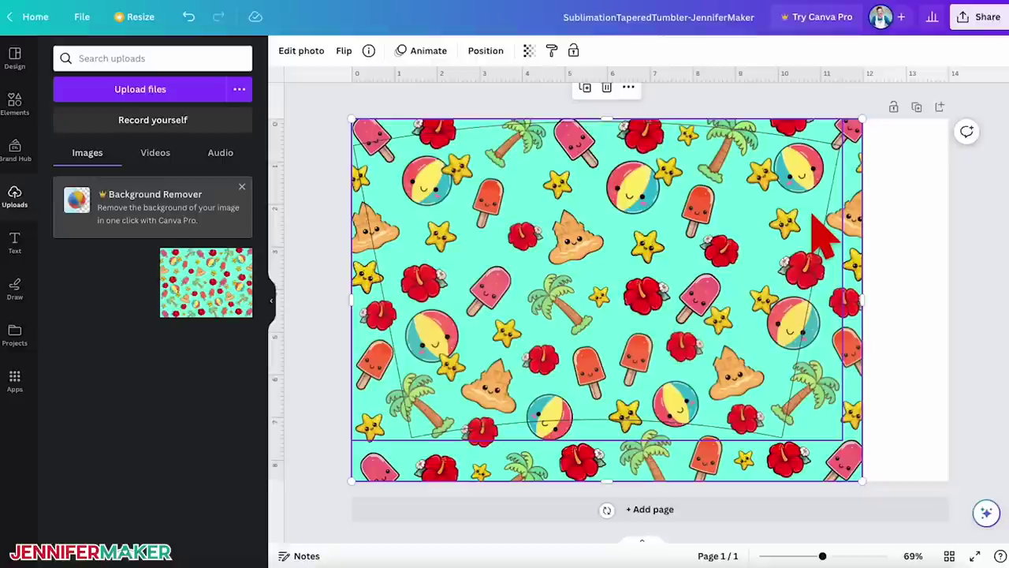
Upload sublimate-tapered-tumblers-sunshine-jennifermaker-PNG.png from the PNG folder and add the orange SUNSHINE strip to the page
left_click(215, 93)
left_click(203, 93)
left_click(380, 117)
left_click(637, 146)
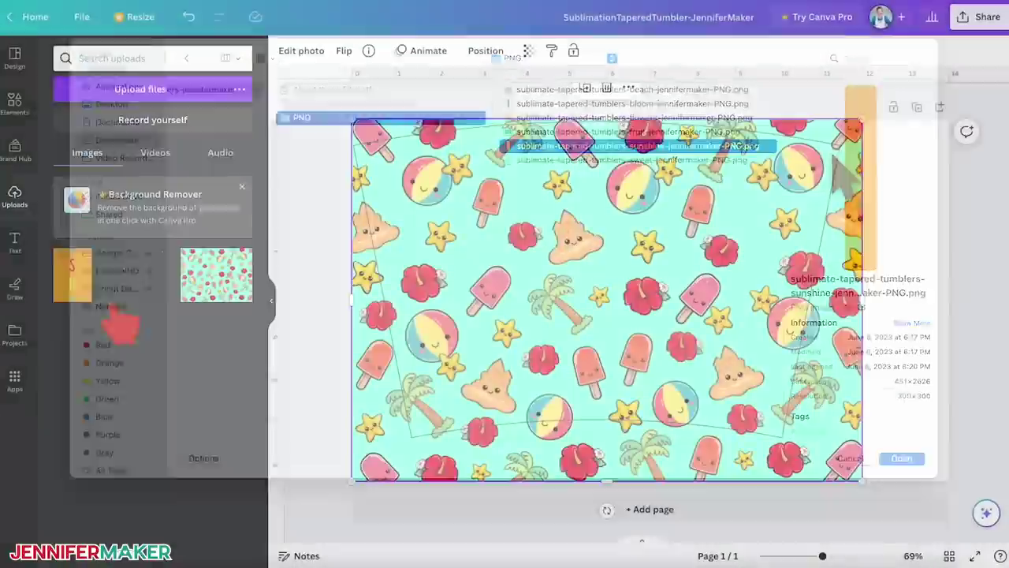
left_click(93, 293)
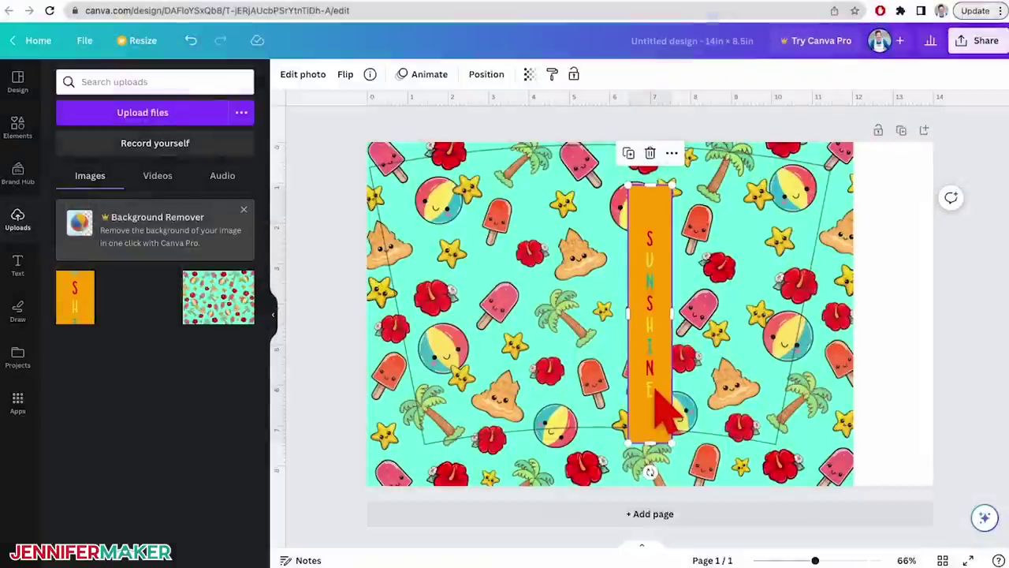
Tilt the SUNSHINE strip along the template's right slanted edge and enlarge it to about 8.9 in tall
left_click_drag(664, 406, 842, 377)
left_click_drag(845, 477, 816, 476)
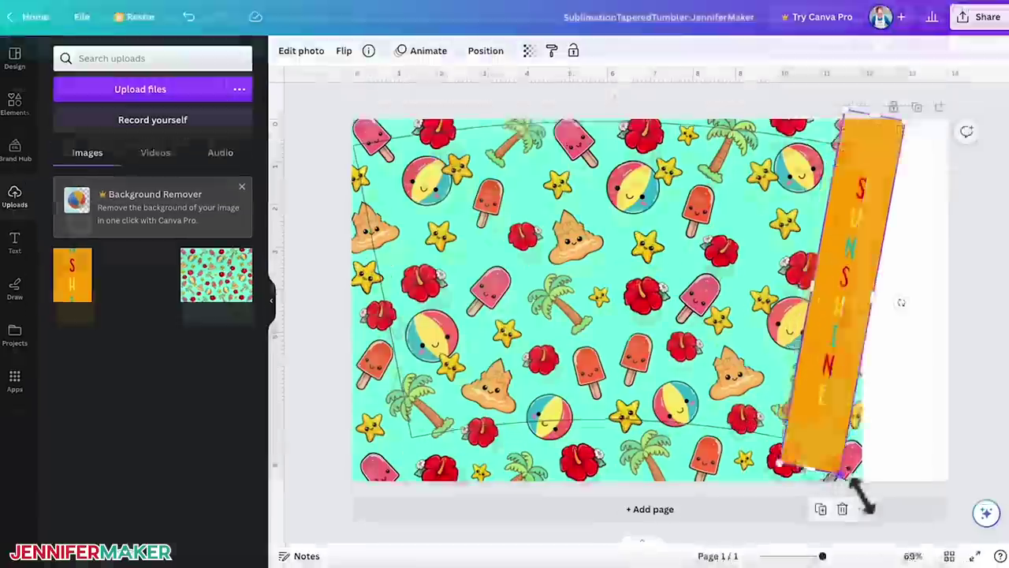
left_click_drag(856, 480, 857, 500)
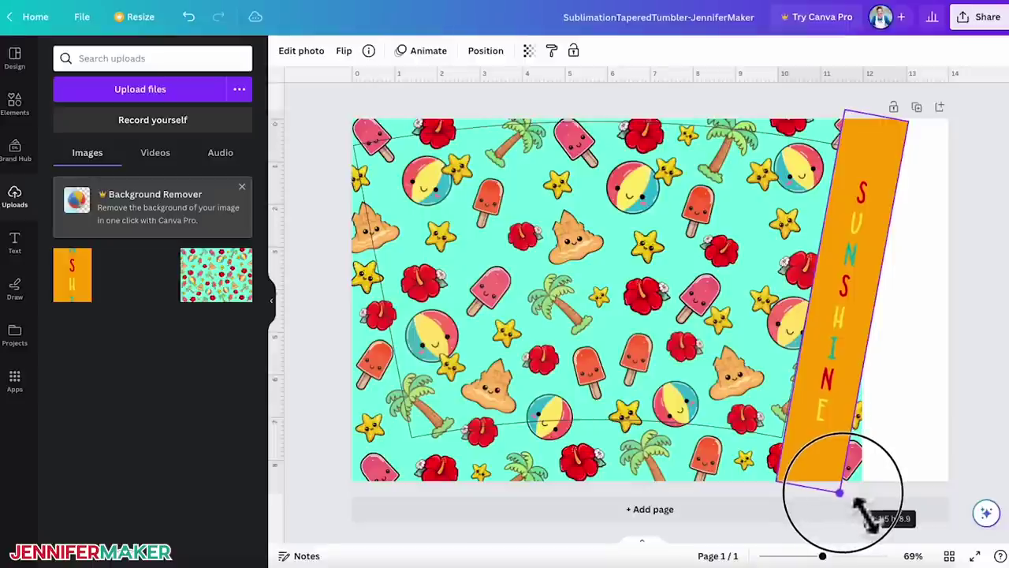
left_click_drag(856, 501, 856, 500)
left_click(834, 450)
left_click(919, 396)
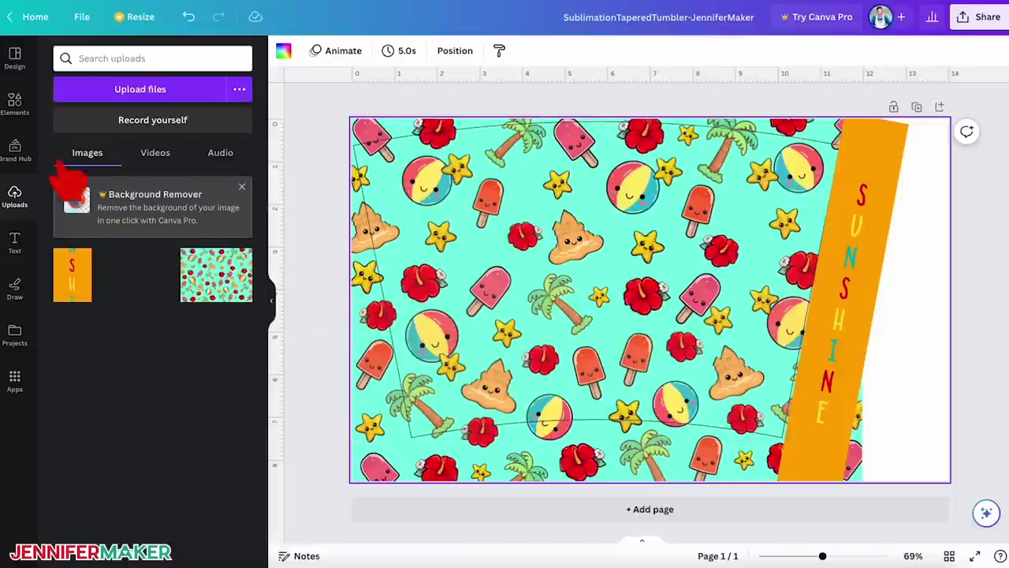
Add a square shape to the page and fill it with white
left_click(16, 104)
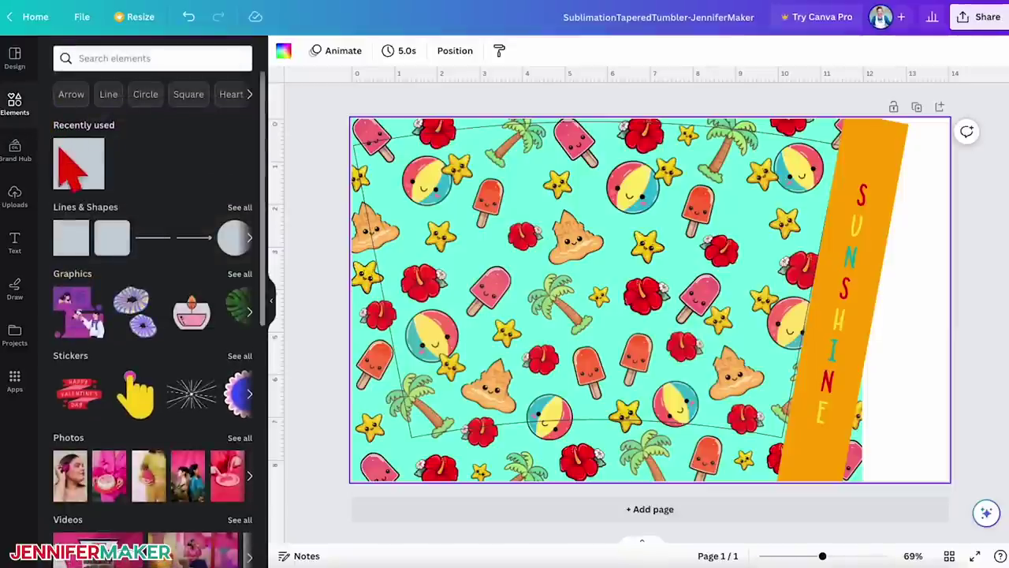
left_click(91, 185)
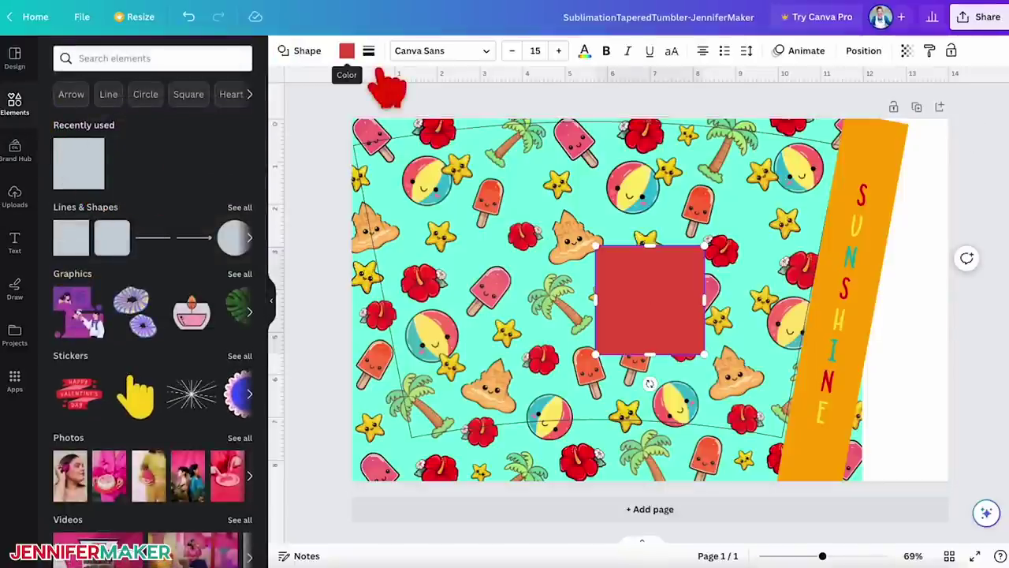
left_click(347, 50)
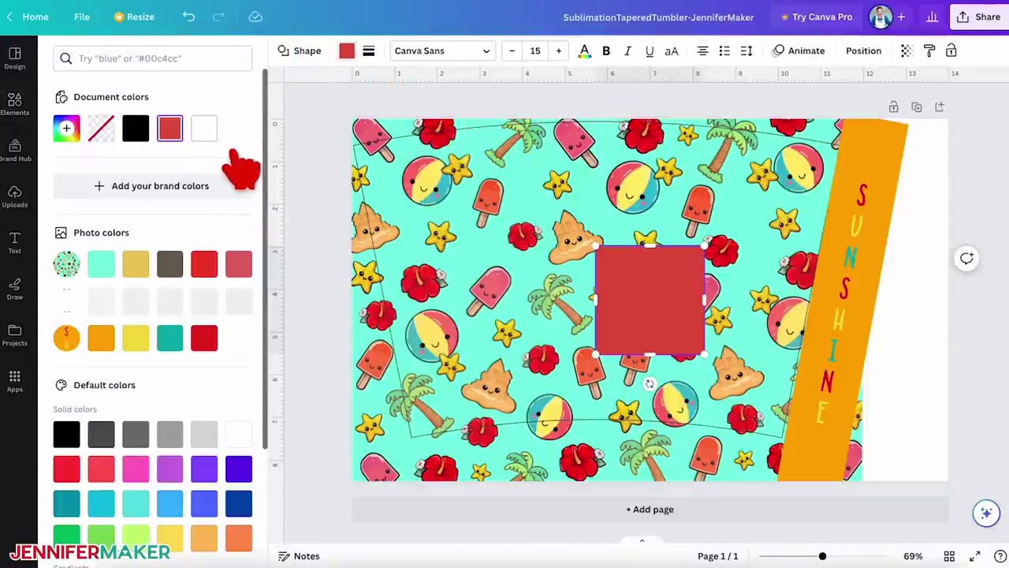
left_click(204, 127)
Enlarge and rotate the white square, and place it along the template's left slanted edge to cover the pattern outside it
left_click_drag(704, 354, 825, 487)
left_click_drag(597, 248, 505, 108)
left_click_drag(830, 267, 851, 244)
left_click_drag(760, 286, 376, 373)
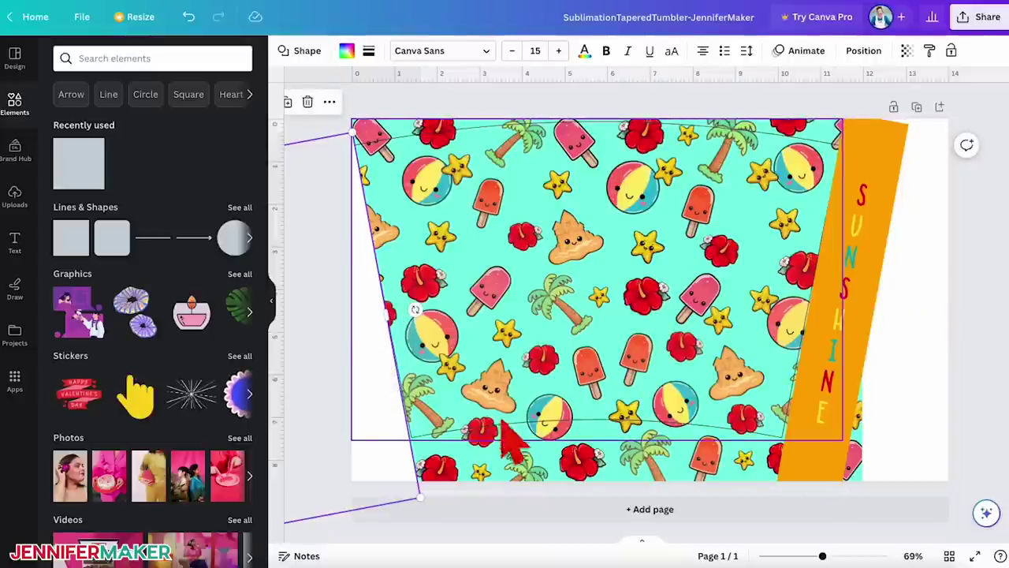
Add a second square shape and fill it with white as well
left_click(93, 175)
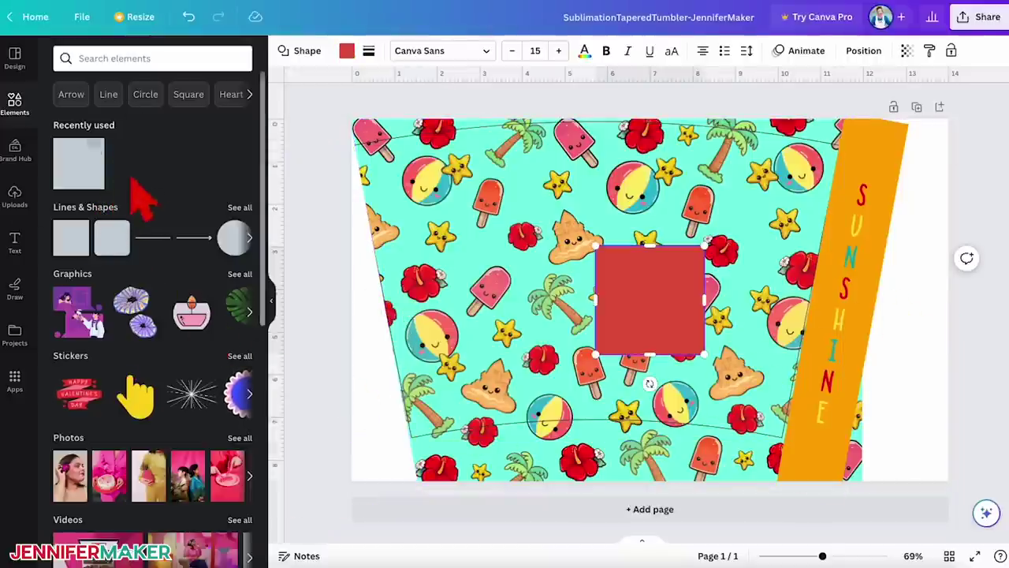
left_click(347, 50)
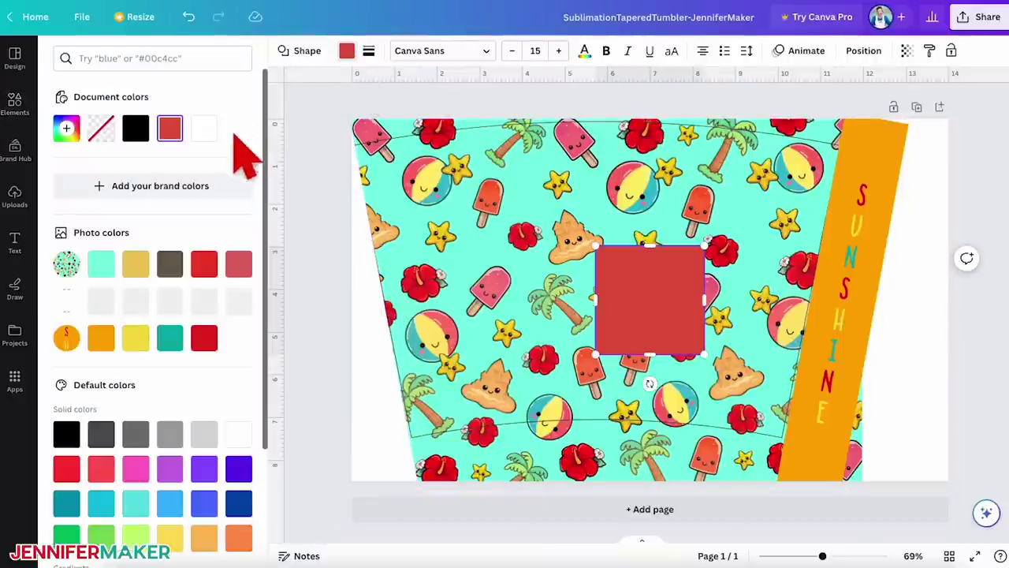
left_click(205, 128)
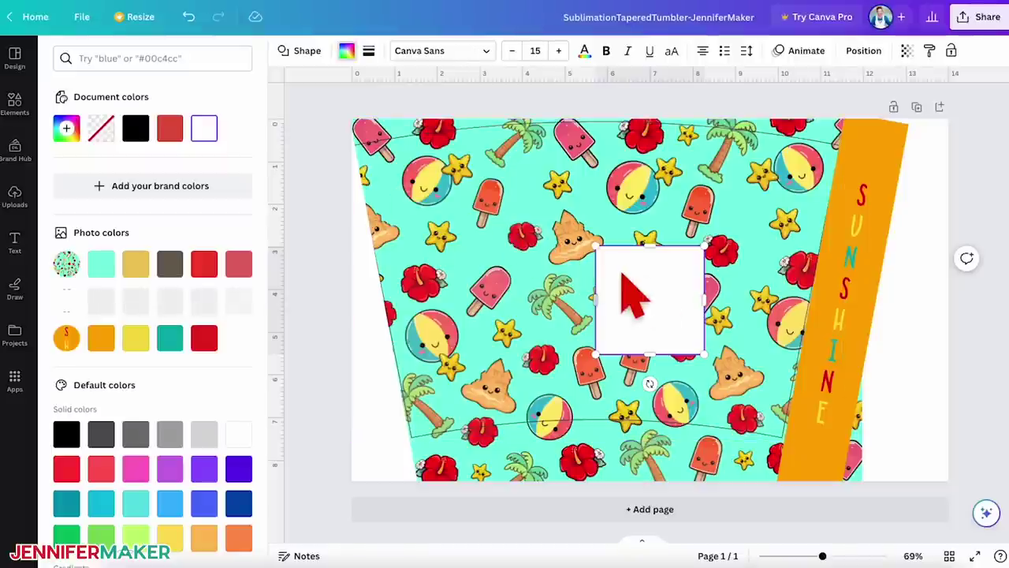
Enlarge and tilt the second white square, and fit it against the outer edge of the SUNSHINE strip to hide the excess pattern
left_click_drag(705, 249, 784, 113)
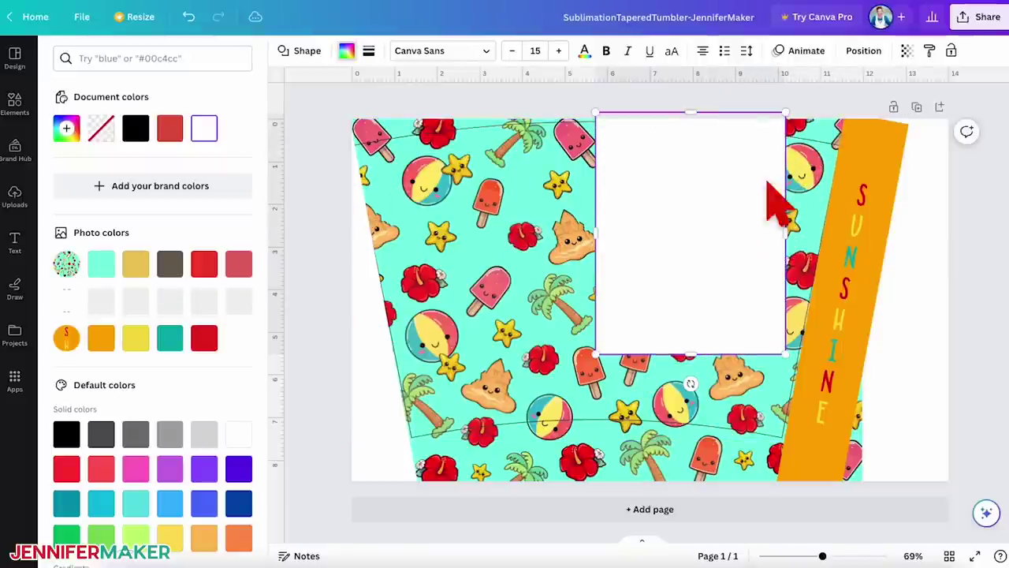
left_click_drag(597, 354, 503, 486)
left_click_drag(644, 509, 609, 485)
left_click_drag(619, 413, 976, 445)
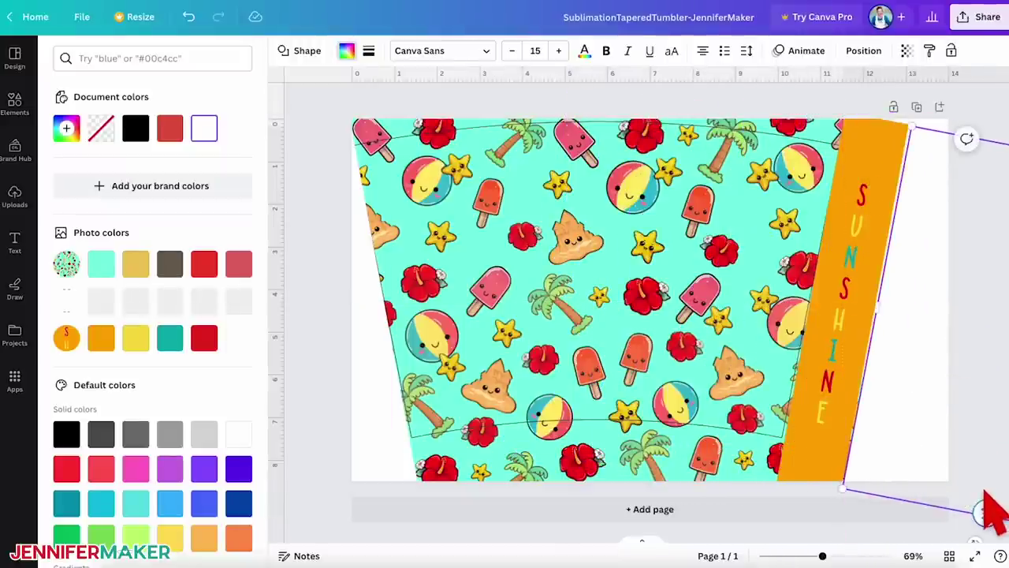
left_click(905, 406)
left_click(908, 416)
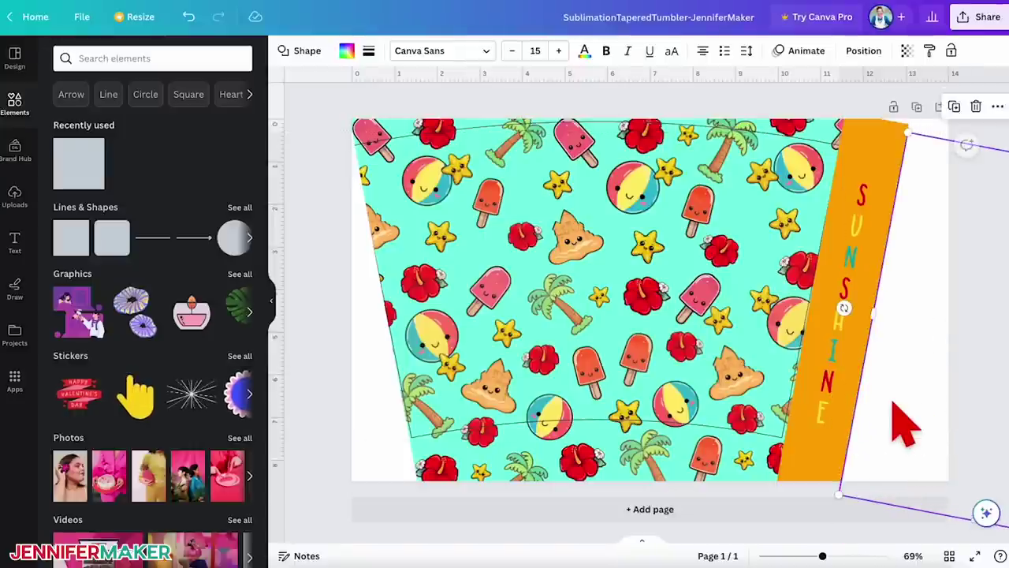
left_click(473, 403)
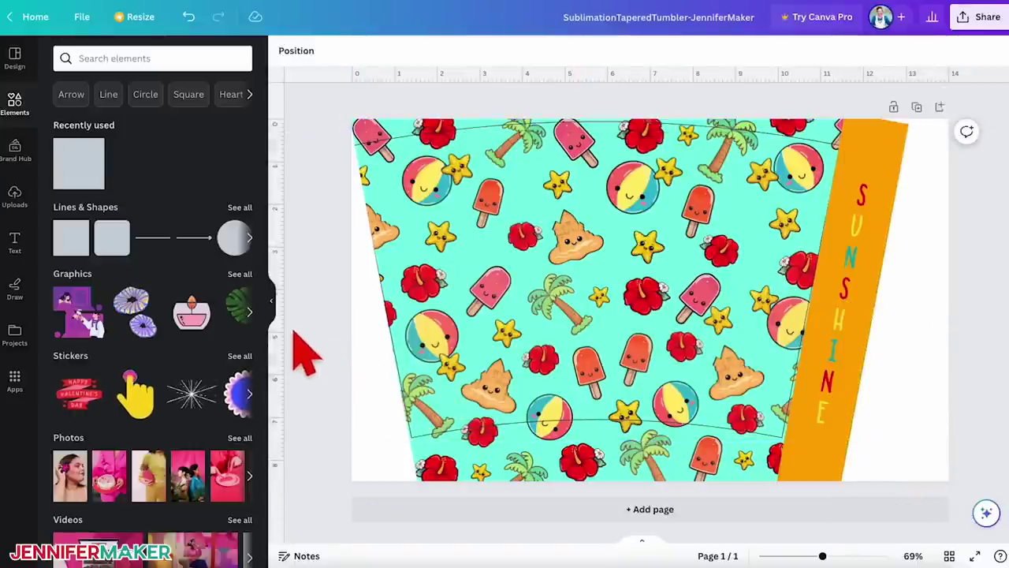
Delete the tapered template's layer from the layer list, keeping the pattern, strip and white shapes
left_click(272, 299)
left_click(66, 51)
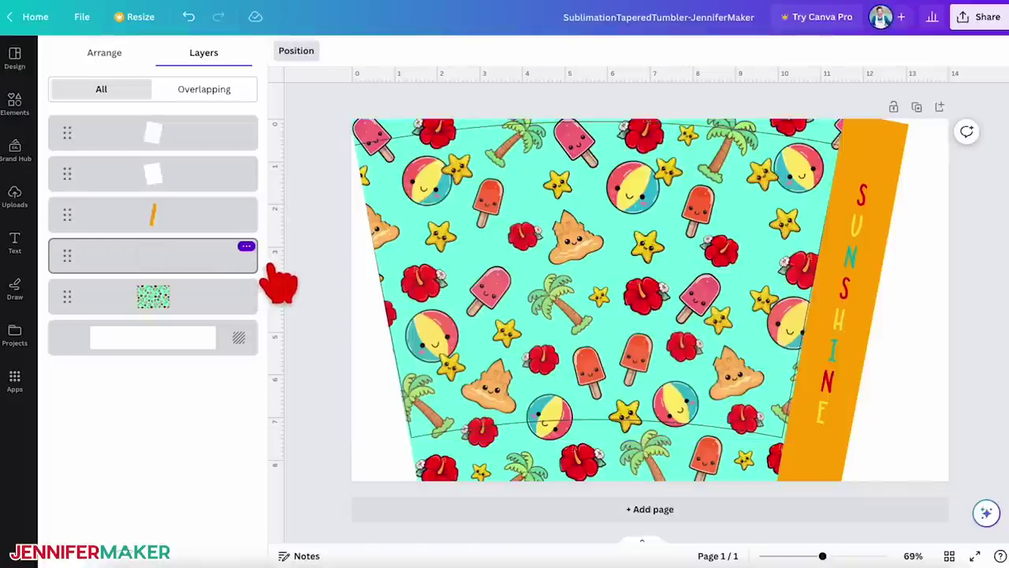
left_click(246, 246)
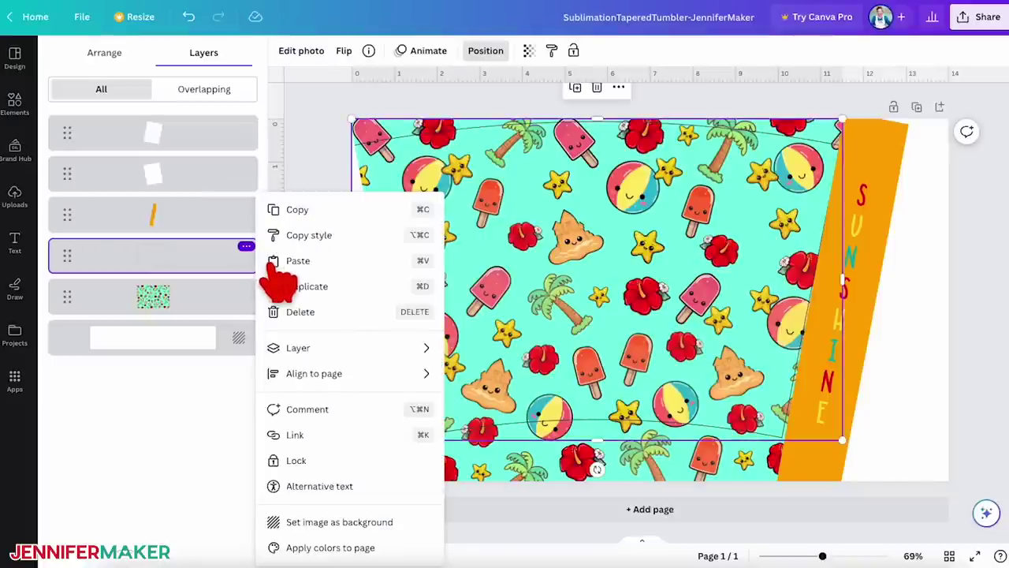
left_click(363, 316)
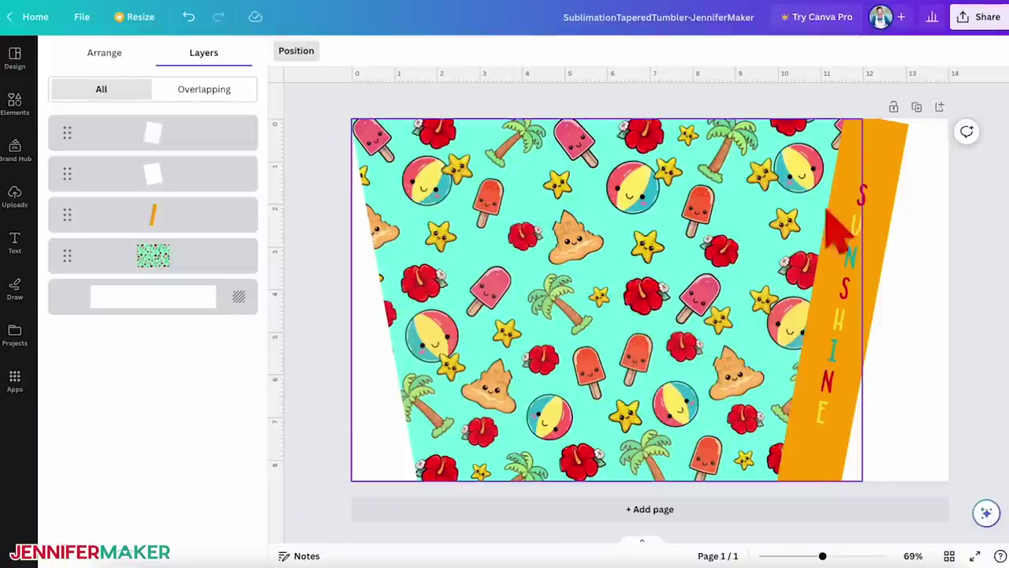
Download the finished wrap design as a PNG at 2,000 × 1,214 px
left_click(980, 16)
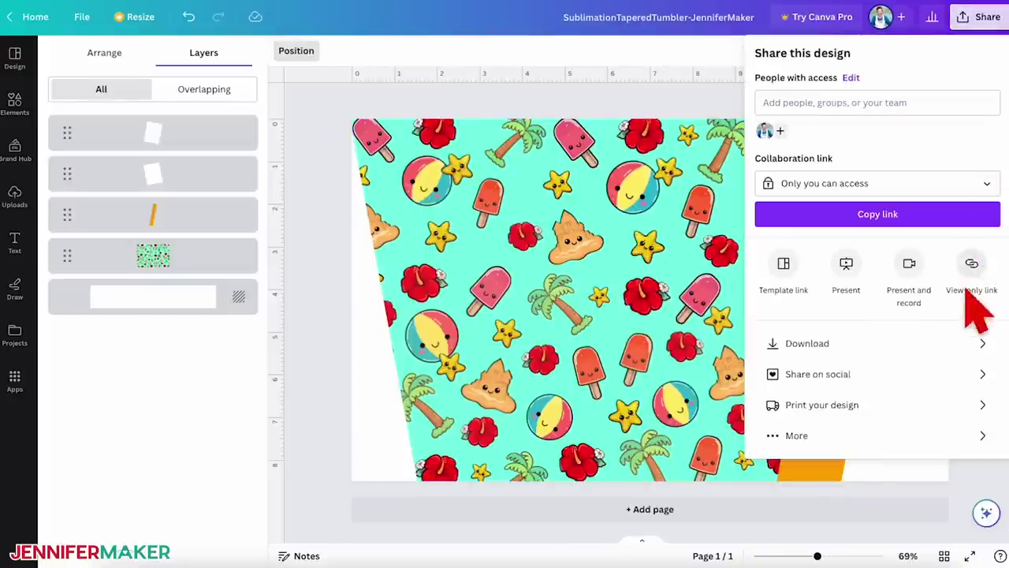
left_click(977, 347)
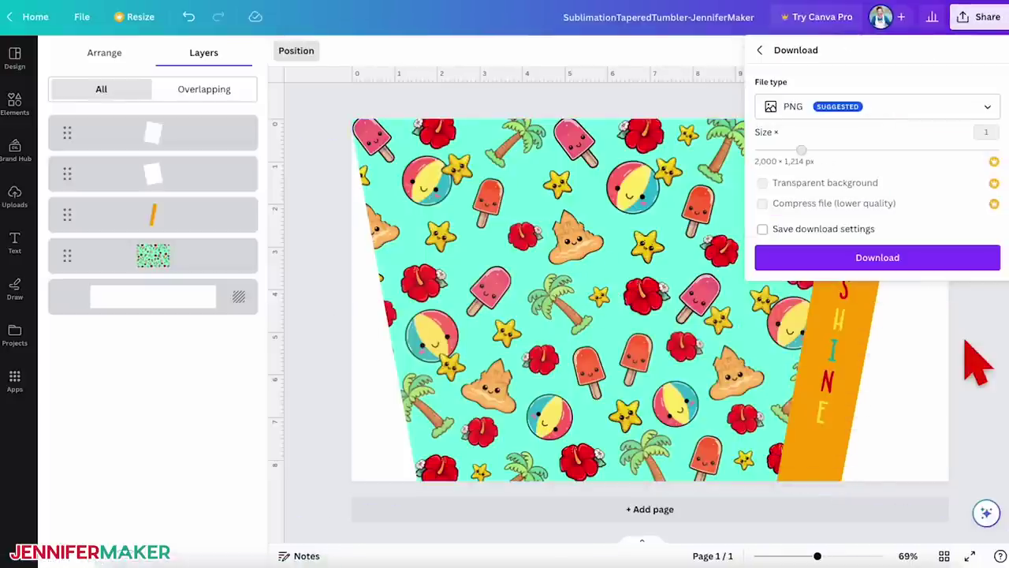
left_click(980, 266)
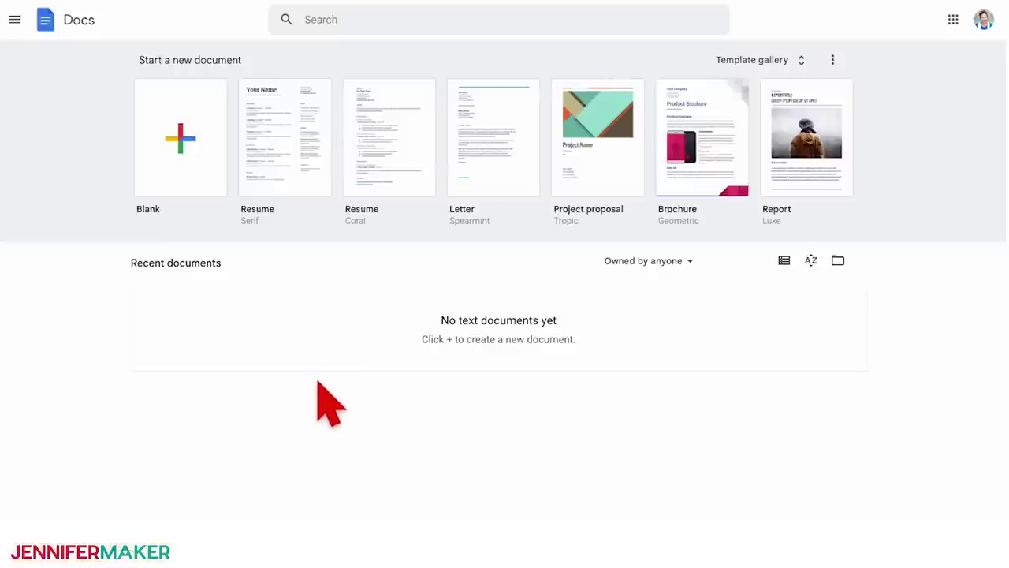
In Google Docs, create a blank document named SublimateTaperedTumbler-JenniferMaker and set the whole document's orientation to landscape
left_click(186, 155)
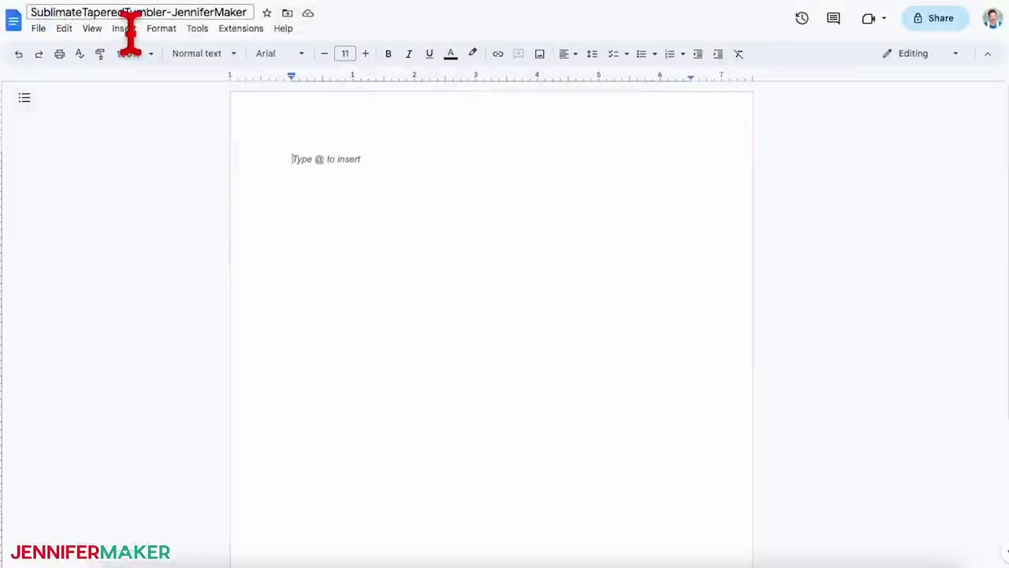
left_click(38, 29)
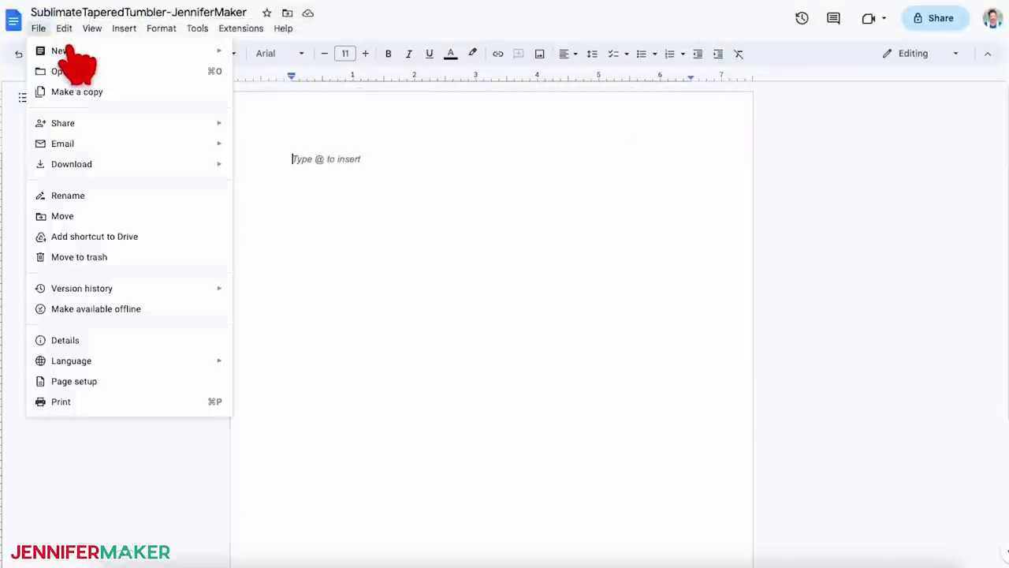
left_click(75, 381)
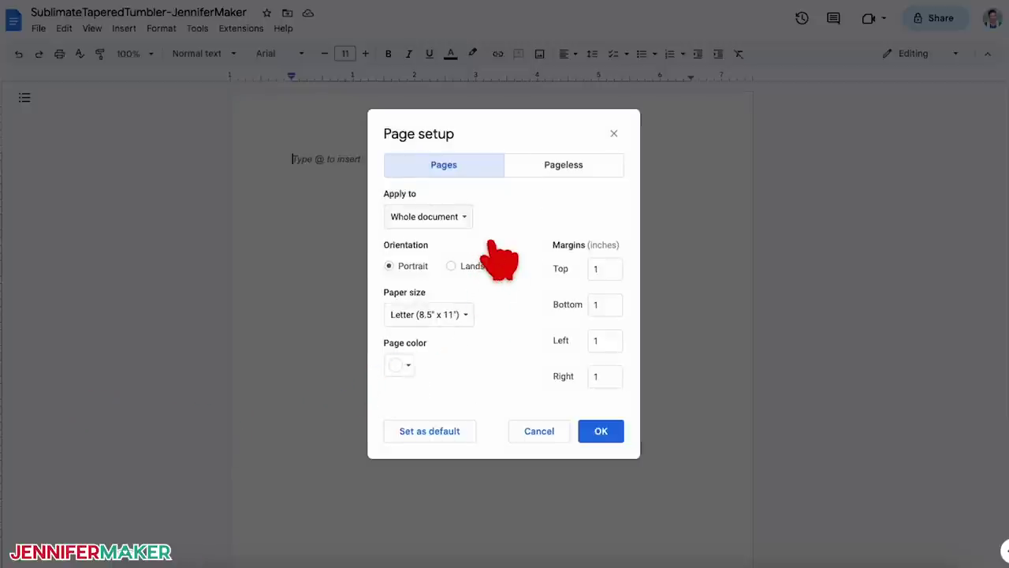
left_click(469, 221)
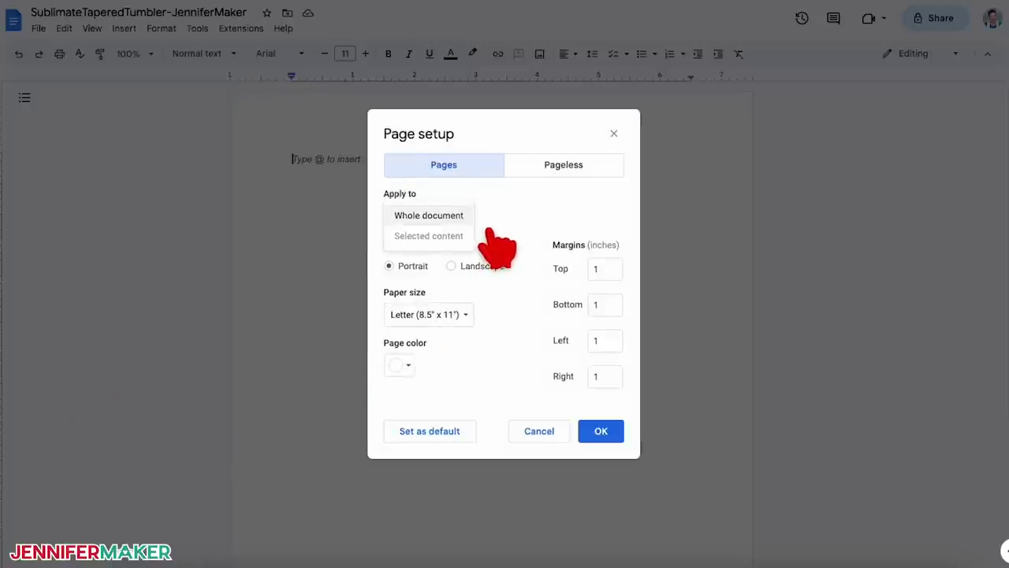
left_click(487, 231)
left_click(454, 265)
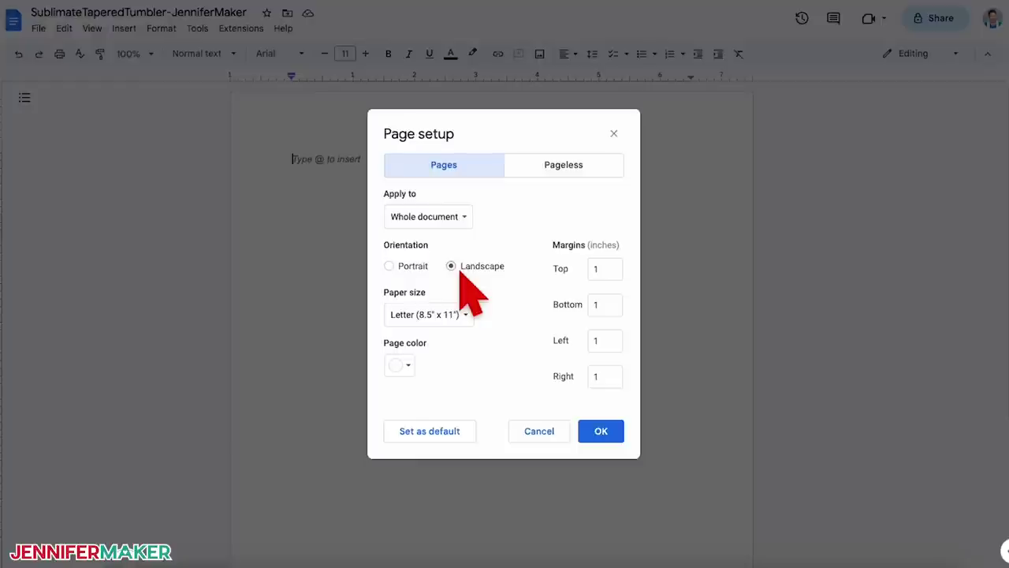
Set all four page margins to 0 in and the paper size to Legal (8.5" x 14"), and apply the page setup
double_click(605, 269)
type("0")
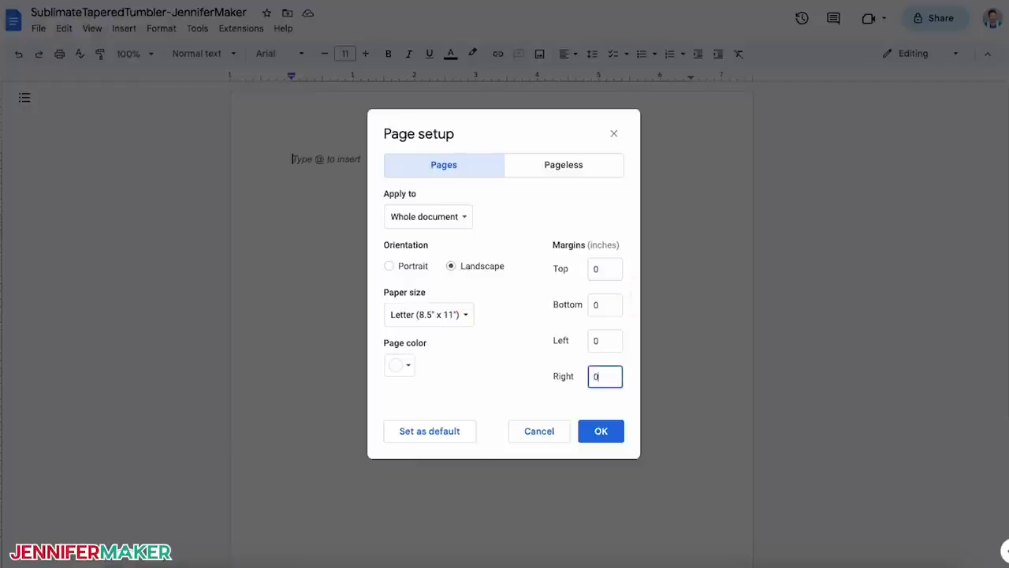
type("0")
left_click(466, 314)
left_click(473, 353)
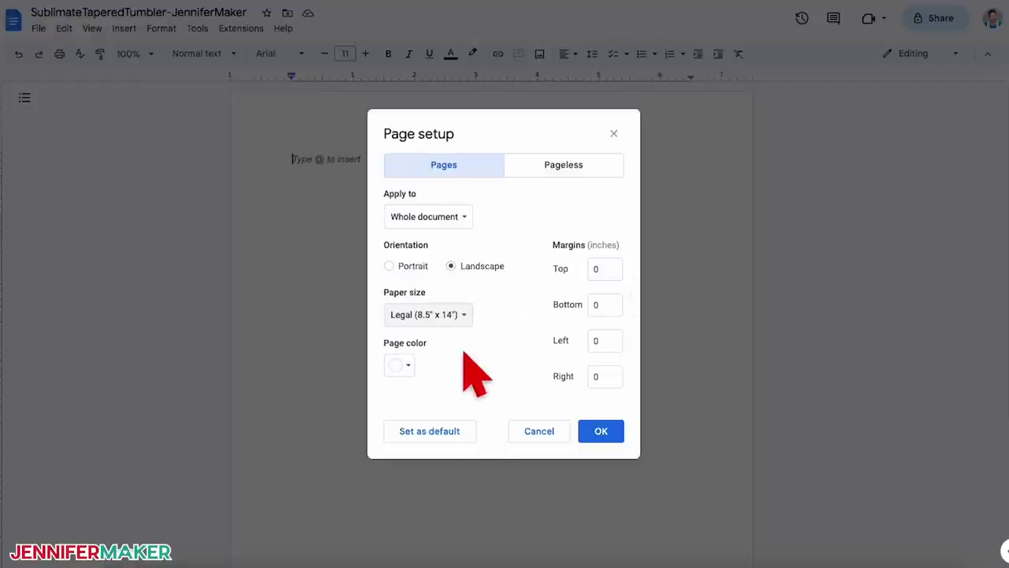
left_click(620, 438)
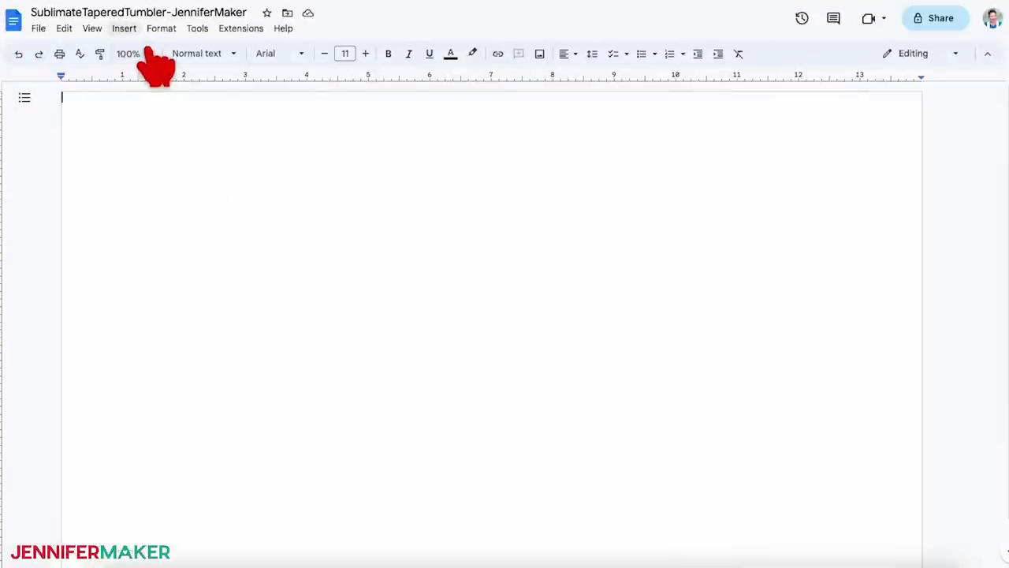
Insert SublimationTaperedTumbler-JenniferMaker.png from the computer's Downloads folder into the blank document and select the placed image
left_click(124, 29)
mouse_move(158, 54)
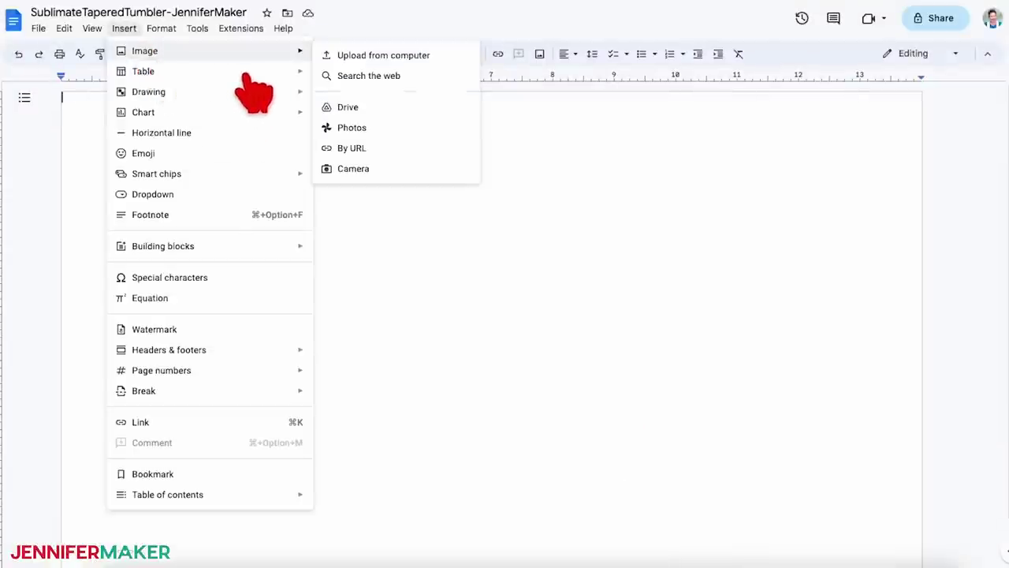
left_click(368, 57)
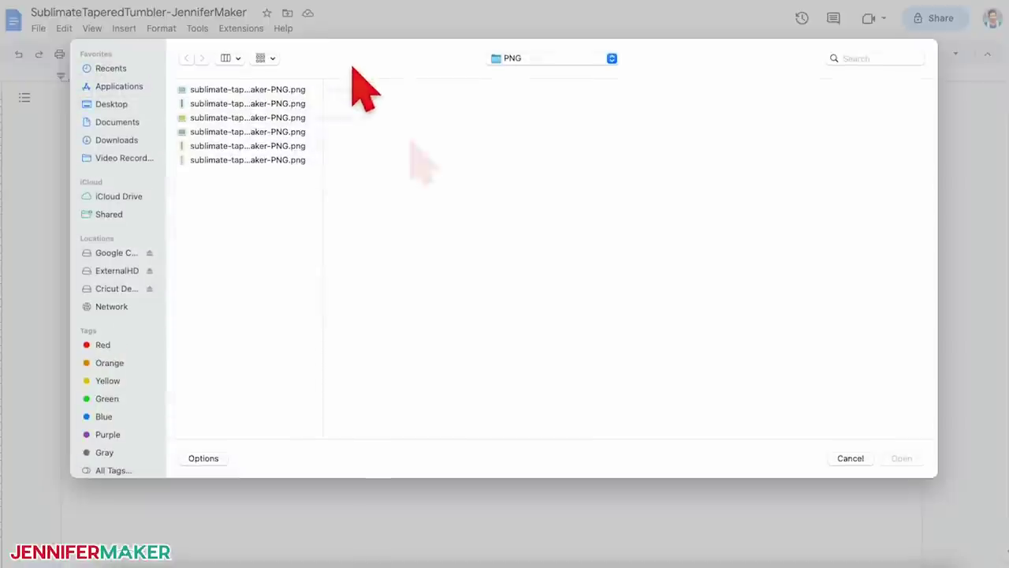
left_click(377, 120)
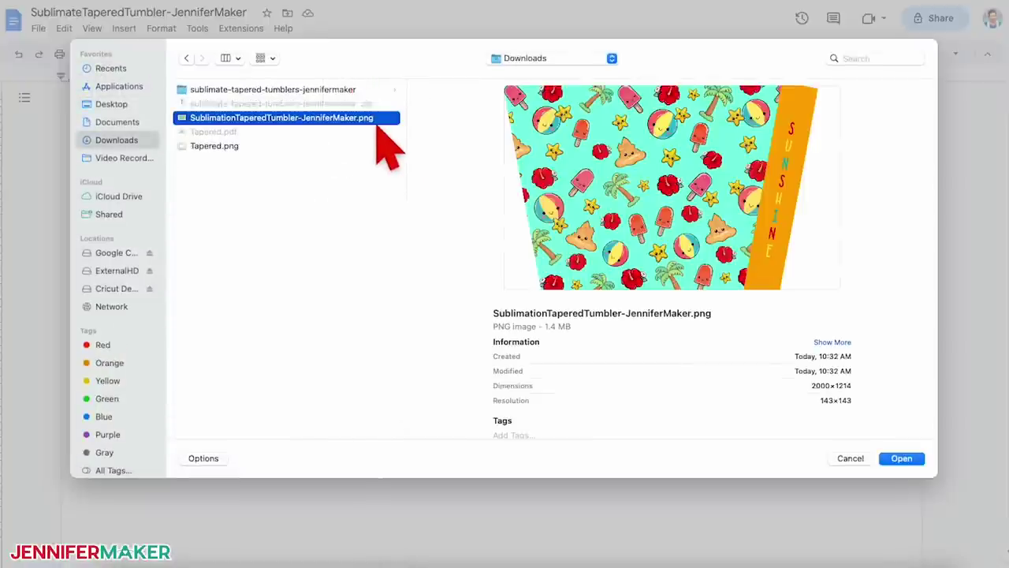
left_click(909, 461)
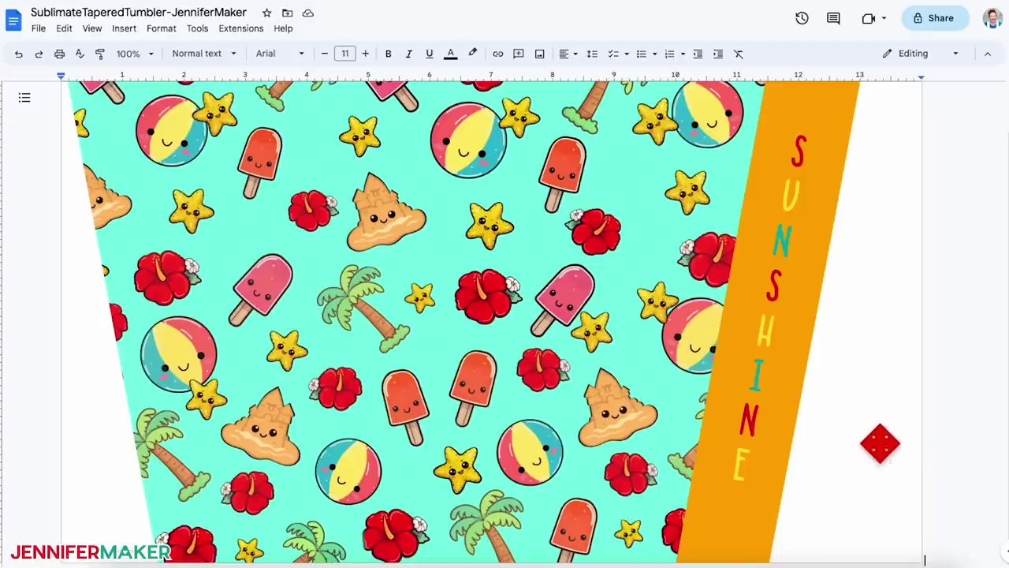
left_click(778, 401)
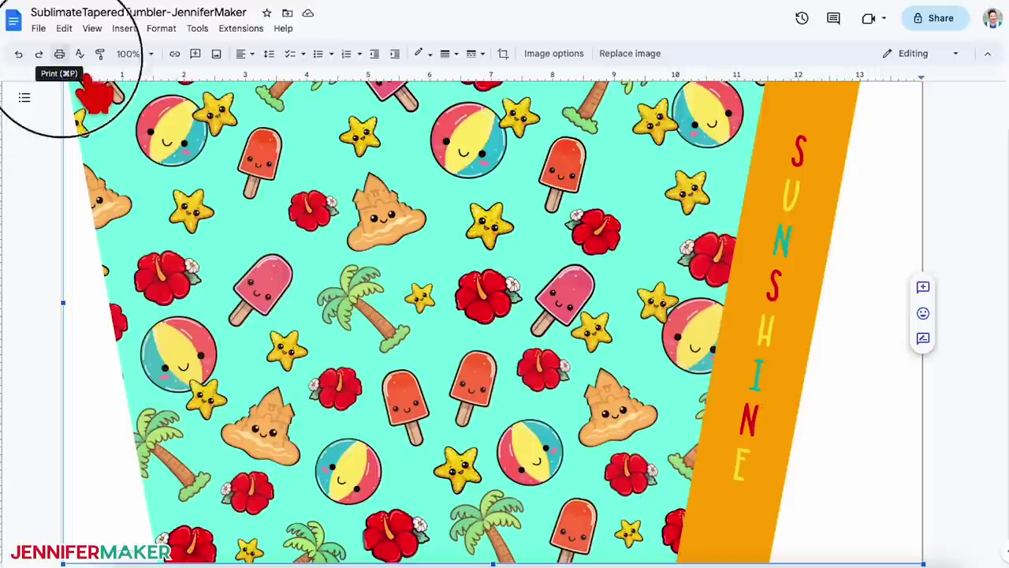
Open the document's expanded print settings, set the paper size to Legal and switch the scale to Custom
left_click(59, 53)
left_click(824, 203)
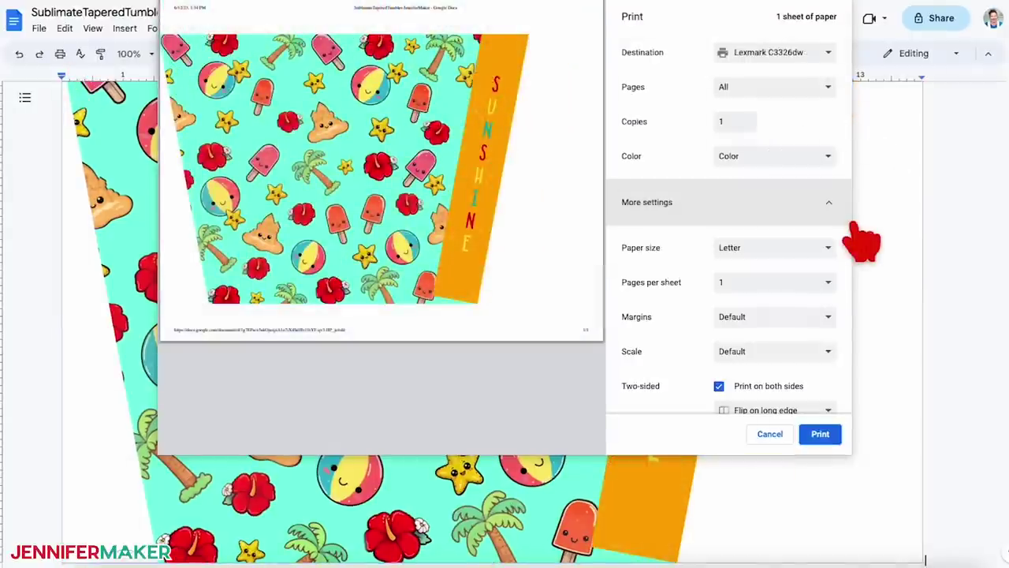
left_click(834, 252)
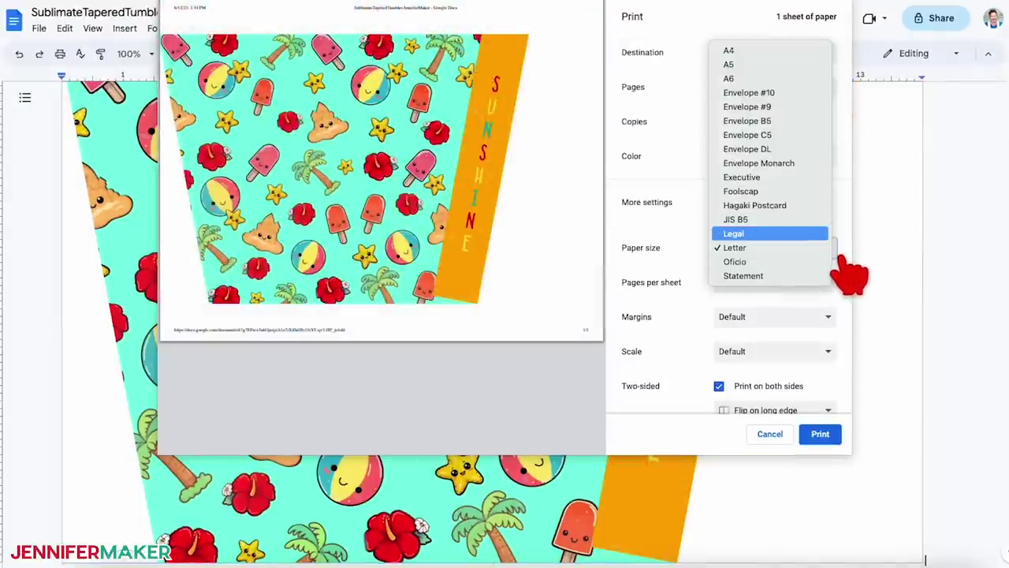
left_click(820, 234)
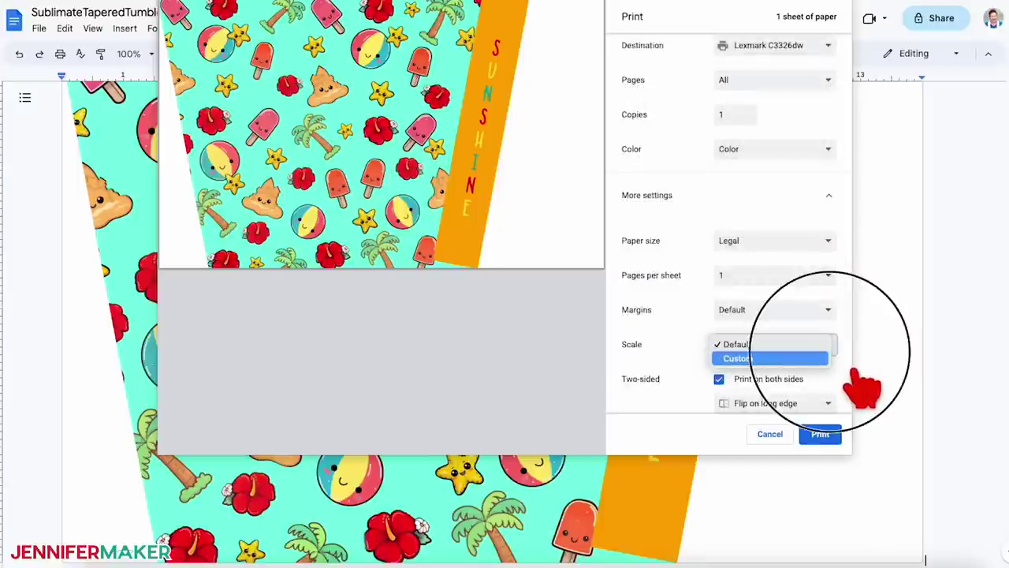
left_click(824, 359)
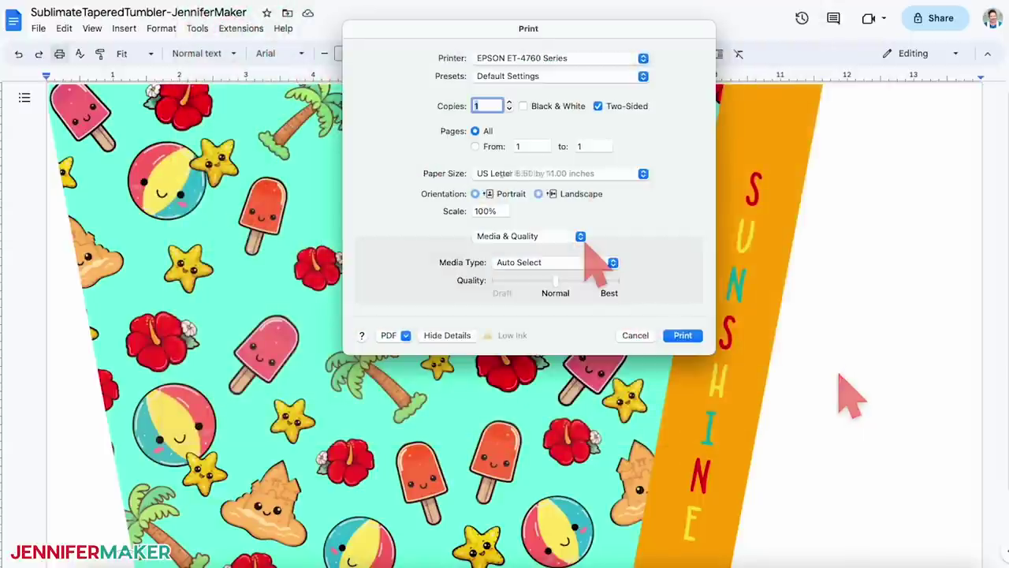
Show the Layout options in the EPSON ET-4760 print setup and enable Flip horizontally
left_click(585, 239)
left_click(583, 252)
left_click(559, 368)
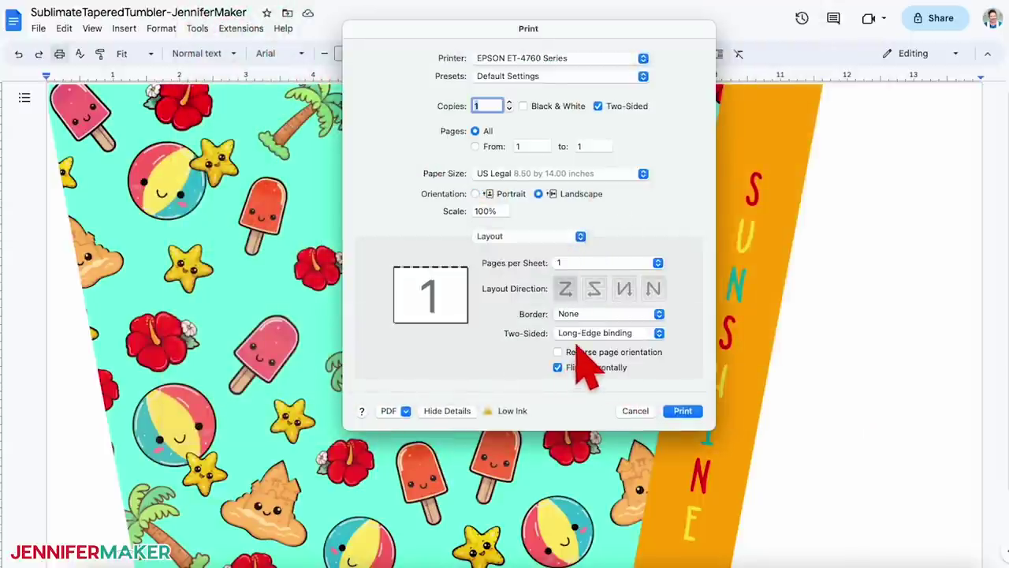